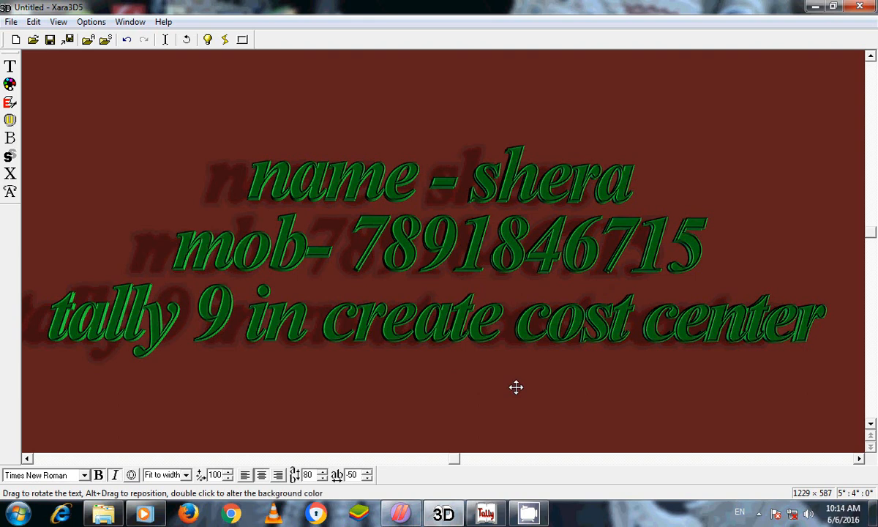
# Minimize Xara3D, bring Tally 9 to the front and open Company Info with Alt+F3
pyautogui.click(815, 8)
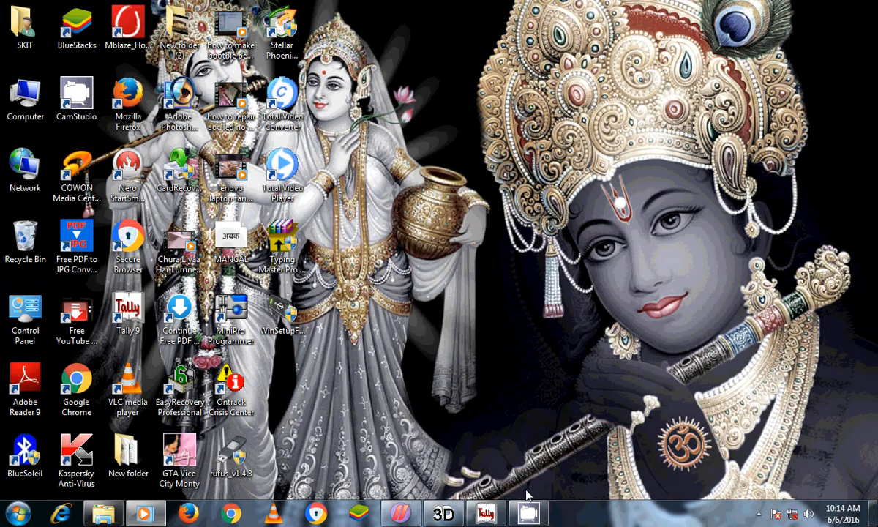
pyautogui.click(492, 514)
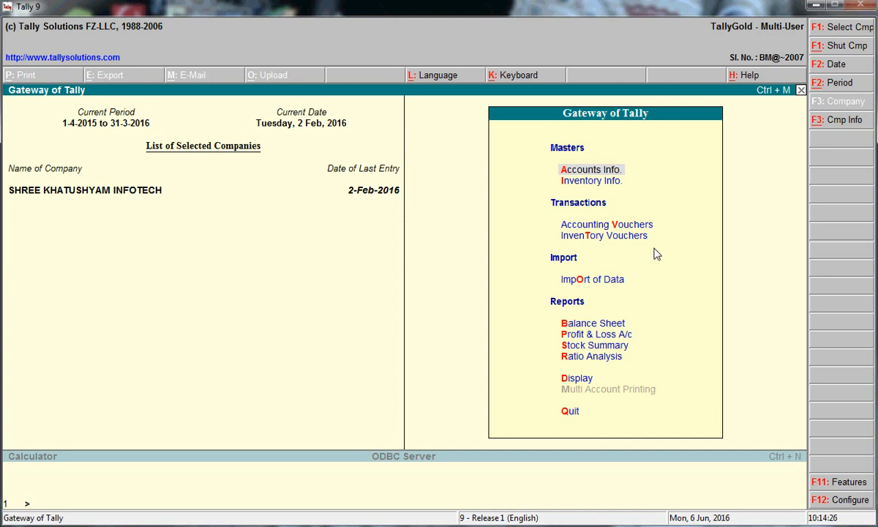
pyautogui.hotkey('alt', 'F3')
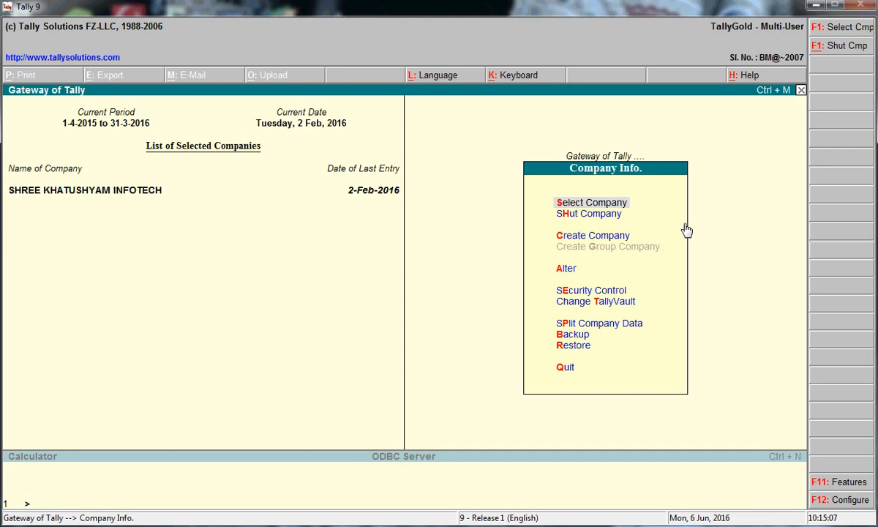
pyautogui.press('Down')
pyautogui.press('Down')
# Start a new company named 'Hero Moter Bike' and enter its address line
pyautogui.press('Return')
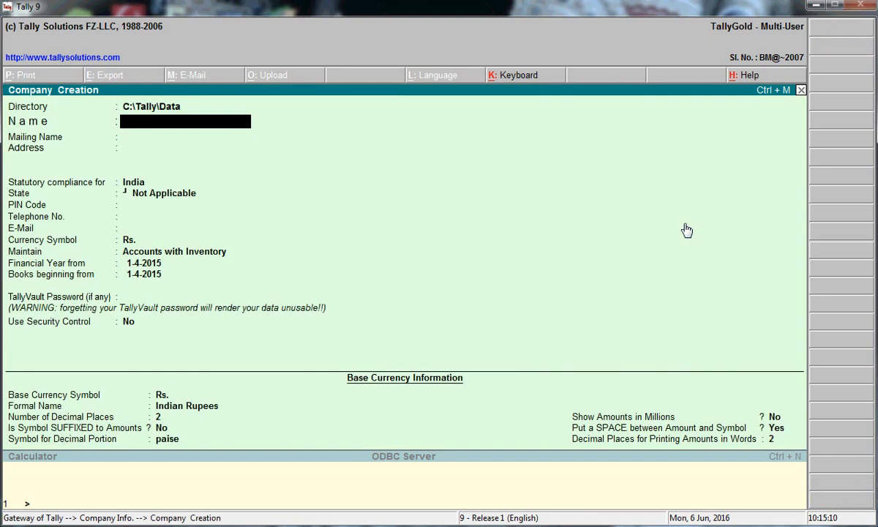
pyautogui.write('Hero Moter Bike')
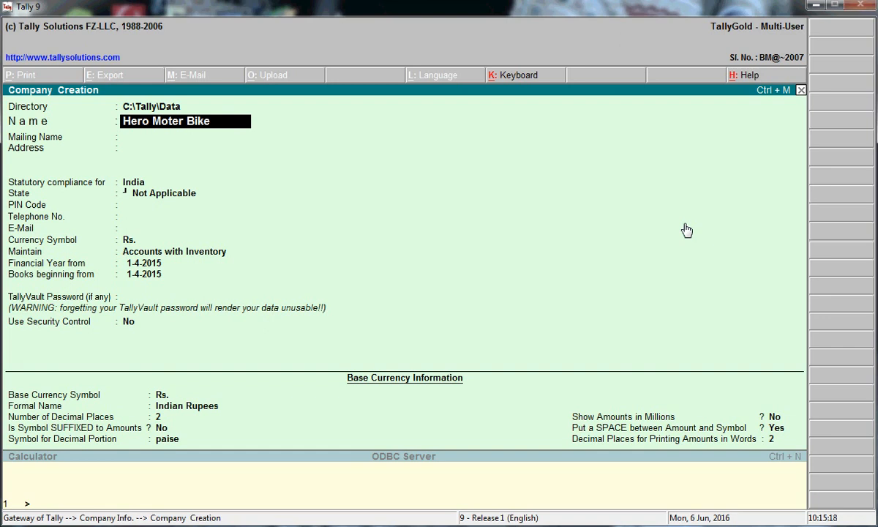
pyautogui.press('Return')
pyautogui.press('Return')
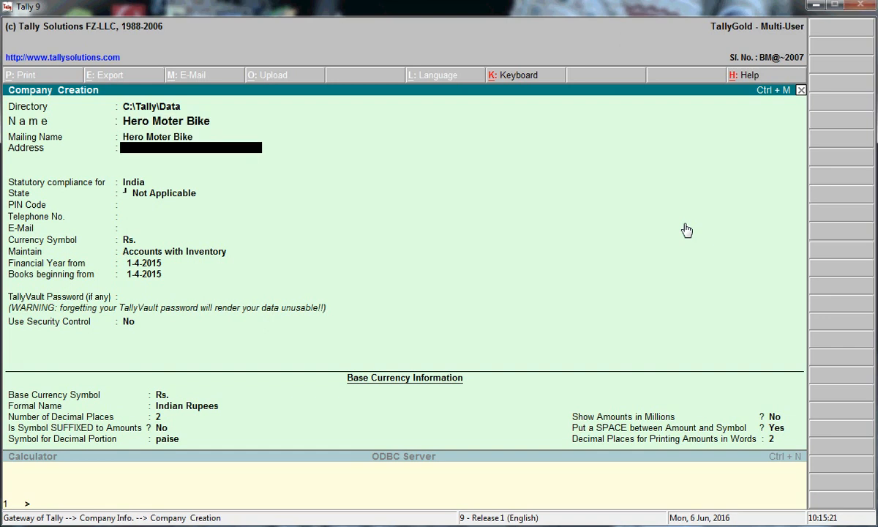
pyautogui.write('Al')
pyautogui.press('BackSpace')
pyautogui.press('BackSpace')
pyautogui.write('Jaipur')
pyautogui.press('Return')
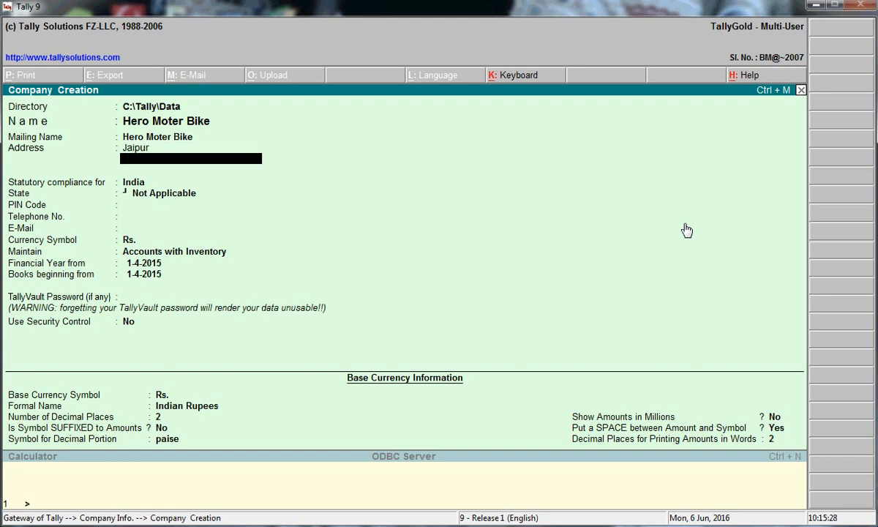
pyautogui.press('Return')
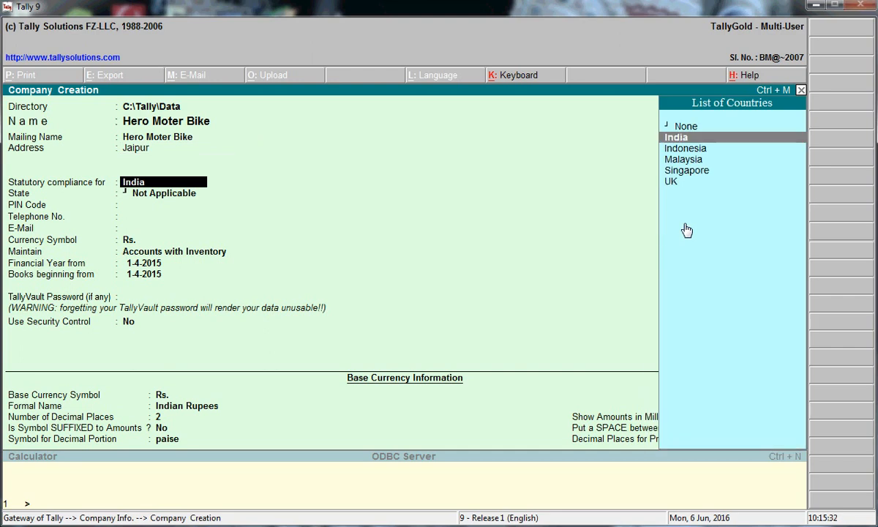
# Keep India for statutory compliance, set state Rajasthan, and enter the PIN, telephone and e-mail
pyautogui.press('Return')
pyautogui.write('R')
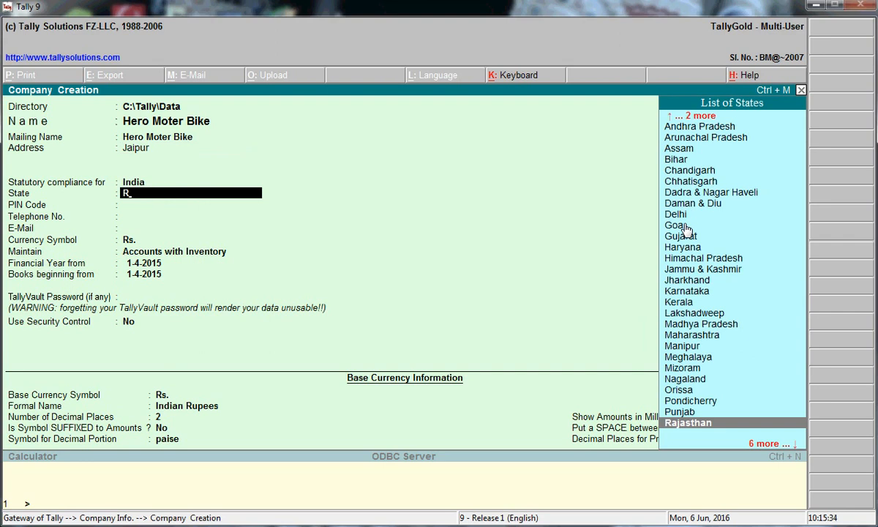
pyautogui.press('Return')
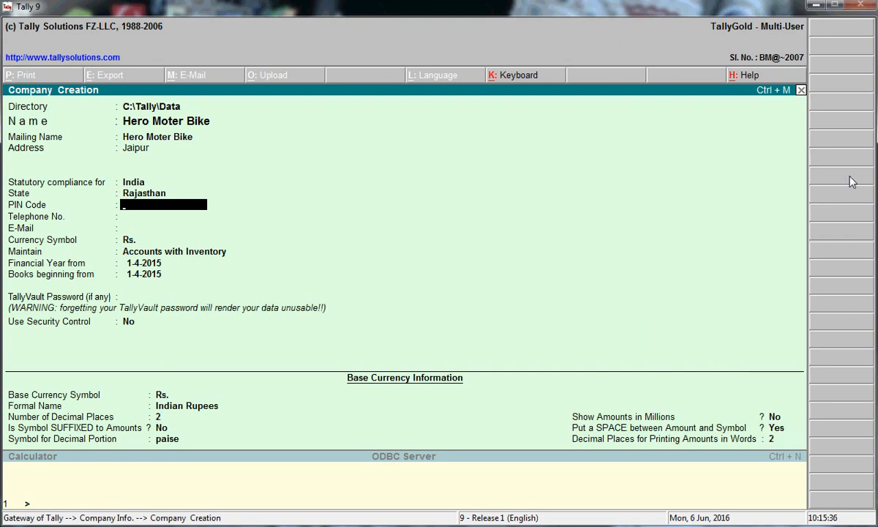
pyautogui.write('215423')
pyautogui.press('Return')
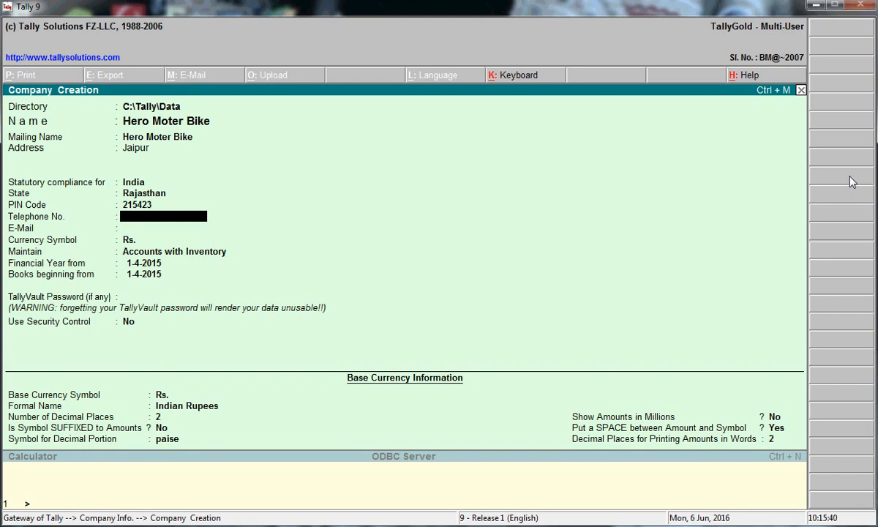
pyautogui.press('Return')
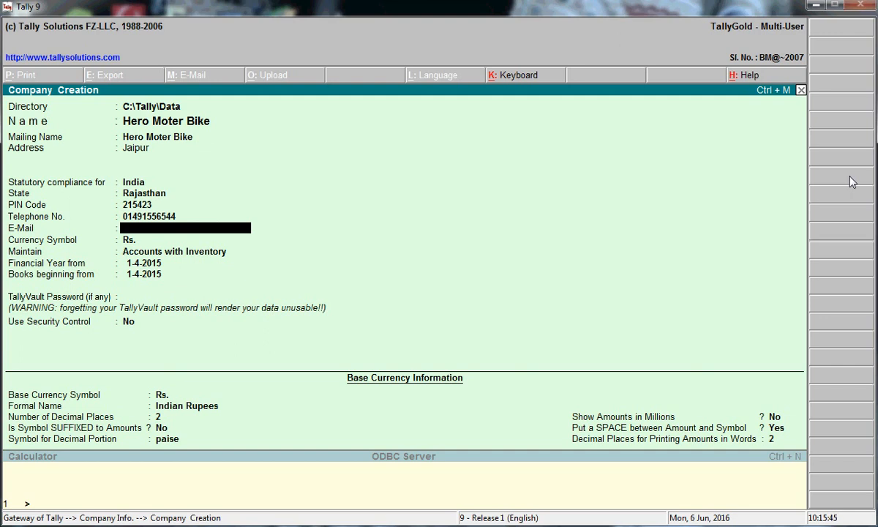
pyautogui.write('emial .com')
pyautogui.press('Return')
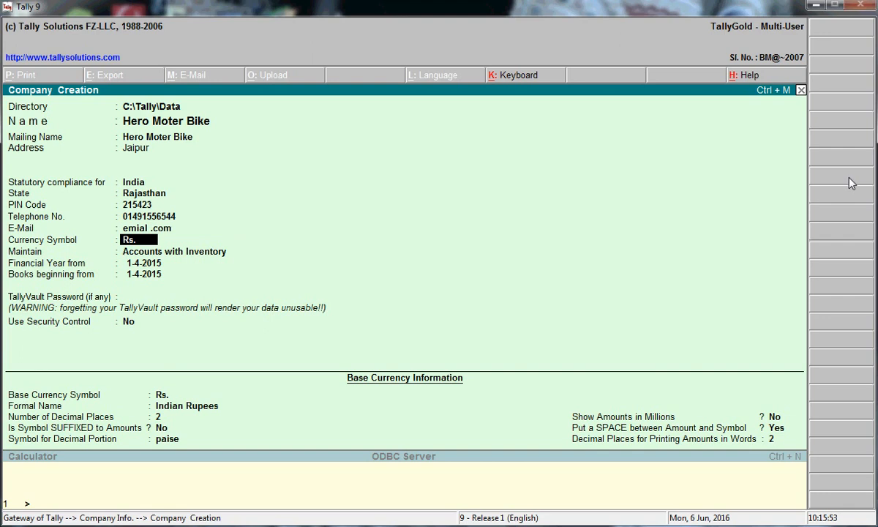
# Accept Rs. currency and Accounts with Inventory, skipping security and base currency settings to save
pyautogui.press('Return')
pyautogui.press('Return')
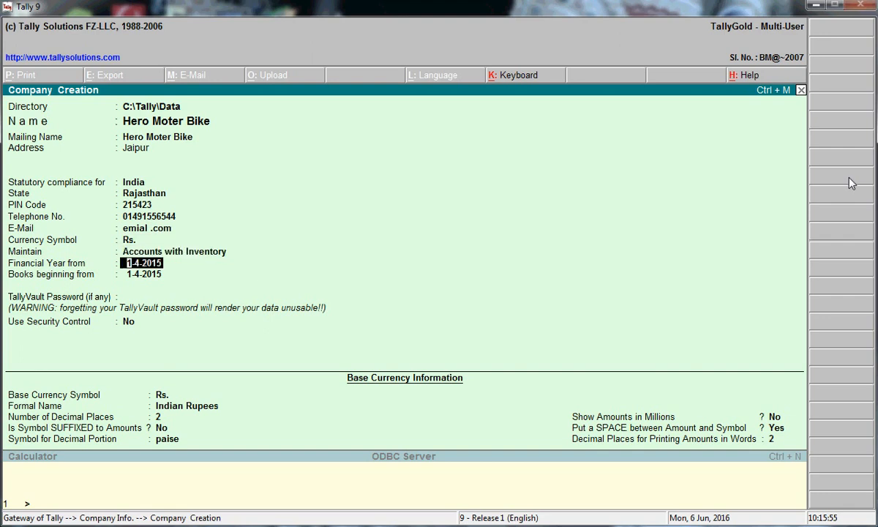
pyautogui.press('Return')
pyautogui.press('Return')
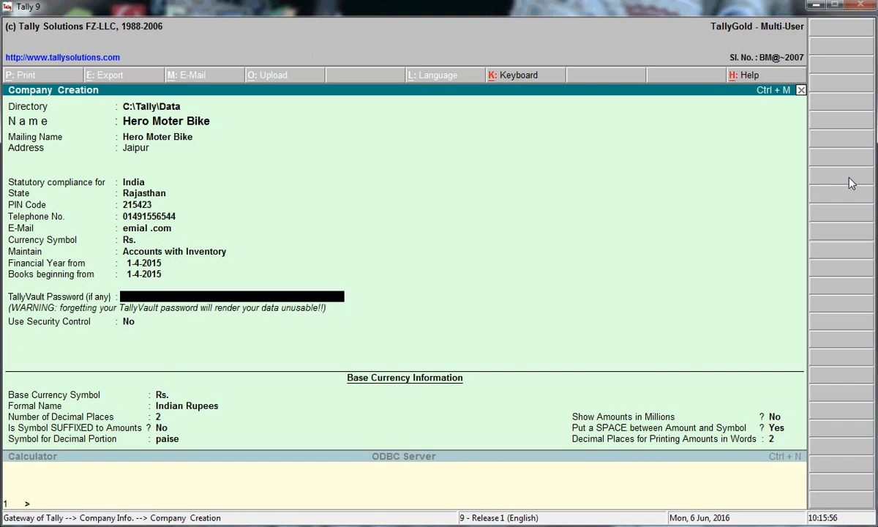
pyautogui.press('Return')
pyautogui.press('Return')
pyautogui.press('Return')
pyautogui.press('Return')
pyautogui.press('Return')
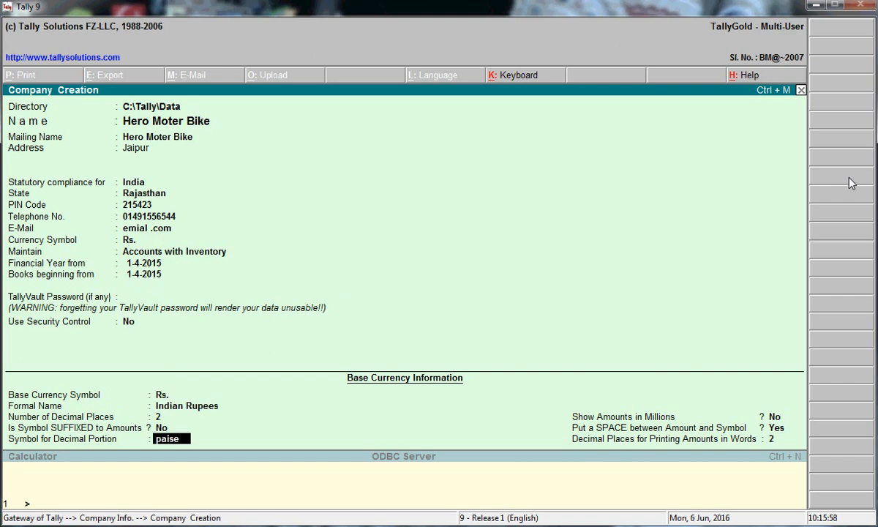
pyautogui.press('Return')
pyautogui.press('Return')
pyautogui.press('Return')
pyautogui.press('Return')
pyautogui.press('Return')
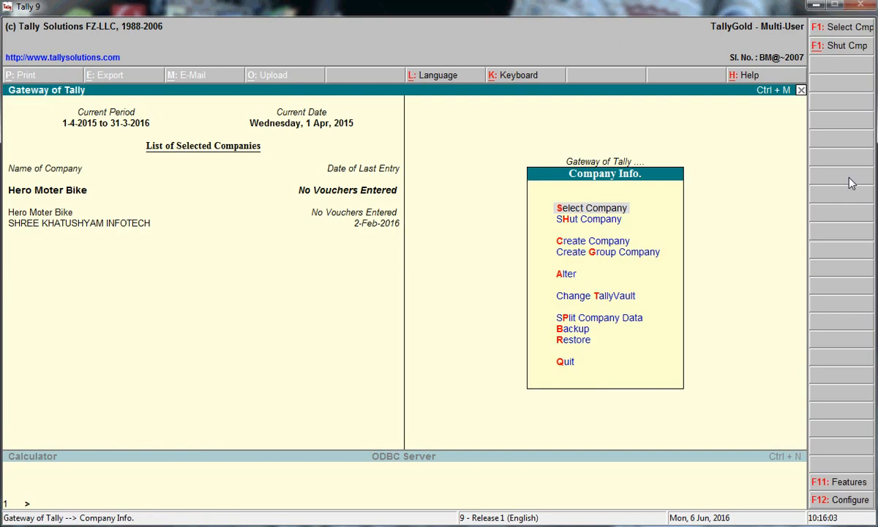
# Return to the Gateway of Tally and go into Accounts Info
pyautogui.press('Escape')
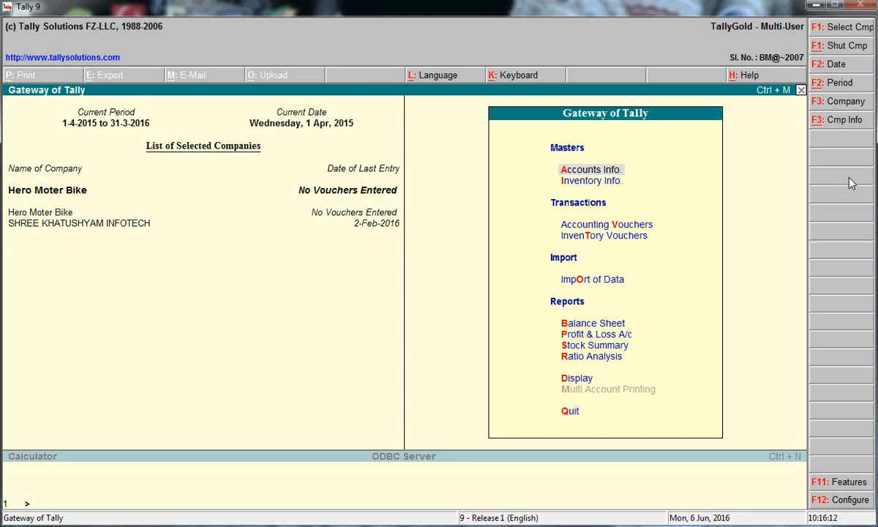
pyautogui.press('Return')
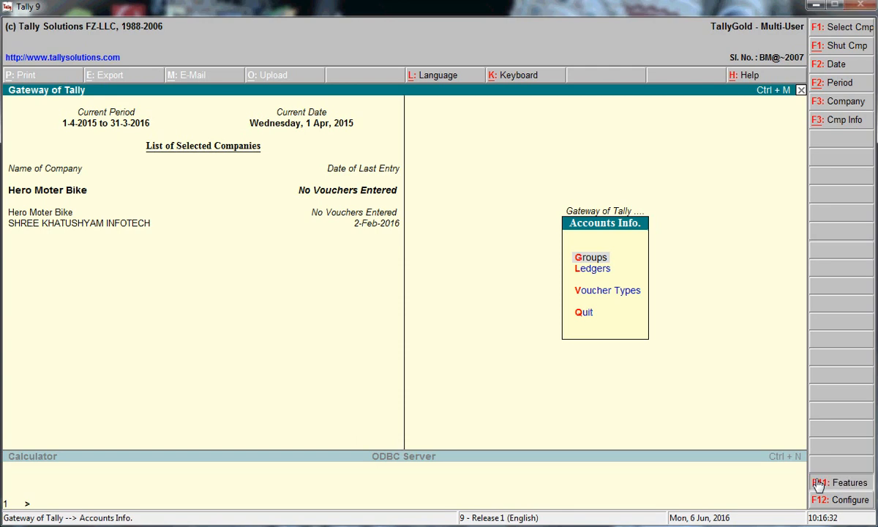
# Open F11 Accounting Features for the company Hero Moter Bike
pyautogui.click(840, 482)
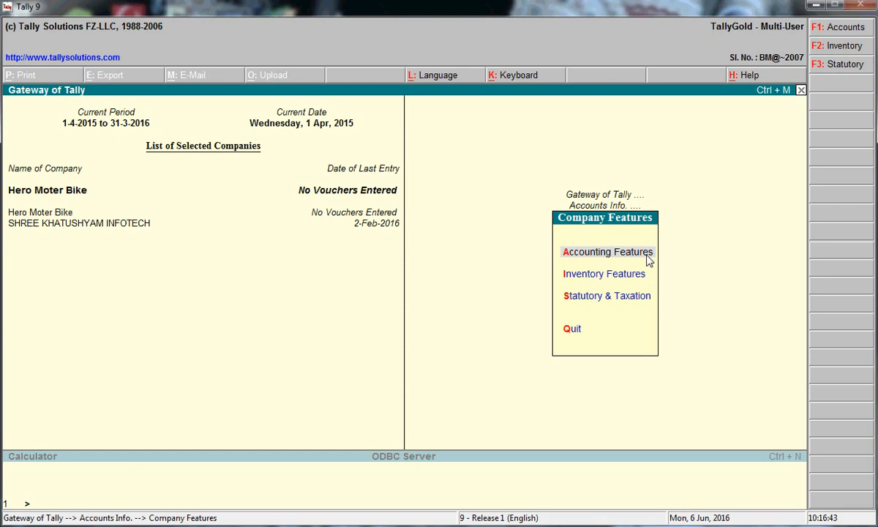
pyautogui.press('Return')
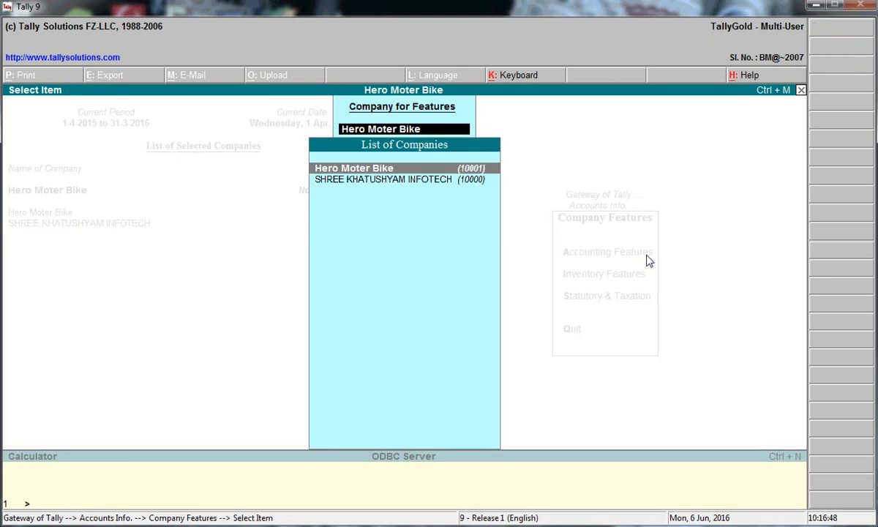
pyautogui.press('Return')
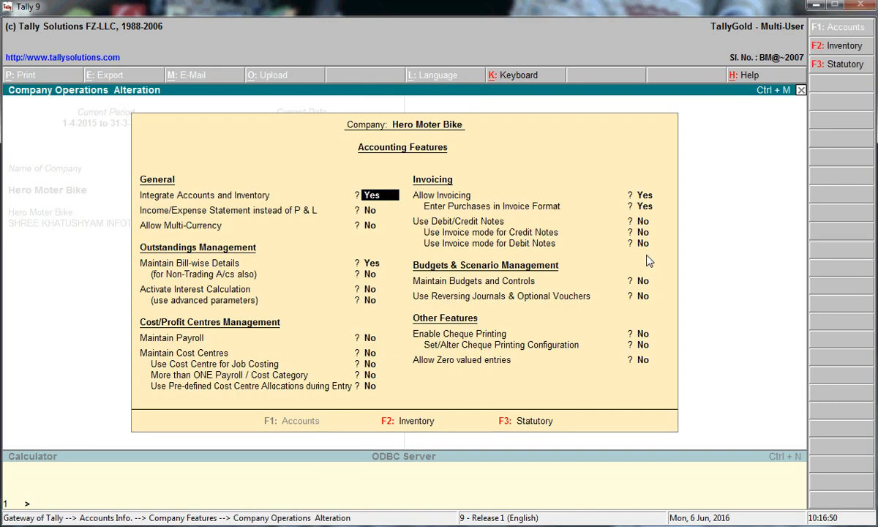
# Turn on Maintain Cost Centres and More than ONE Payroll / Cost Category, leaving other features unchanged
pyautogui.press('Return')
pyautogui.press('Return')
pyautogui.press('Return')
pyautogui.press('Return')
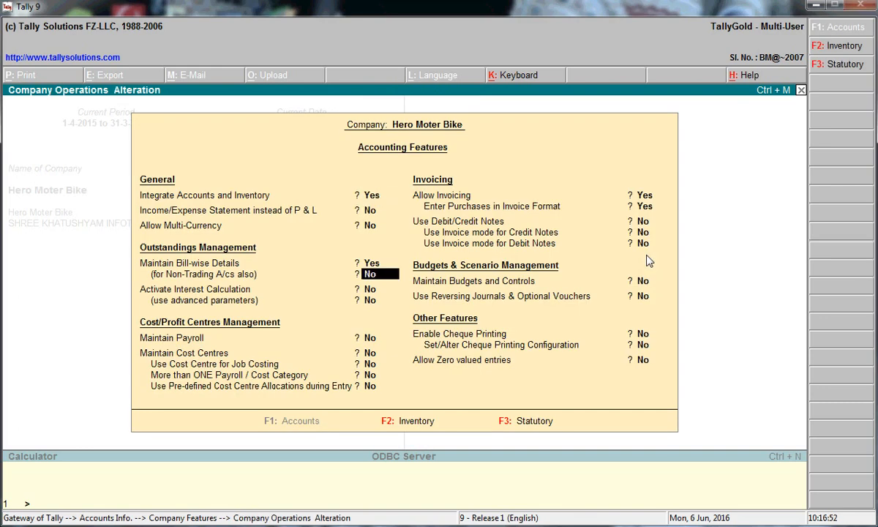
pyautogui.press('Return')
pyautogui.press('Return')
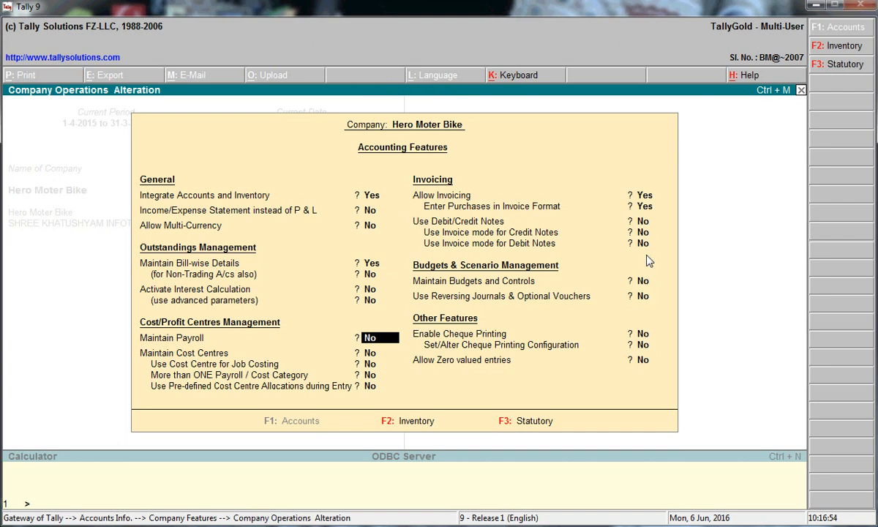
pyautogui.press('Return')
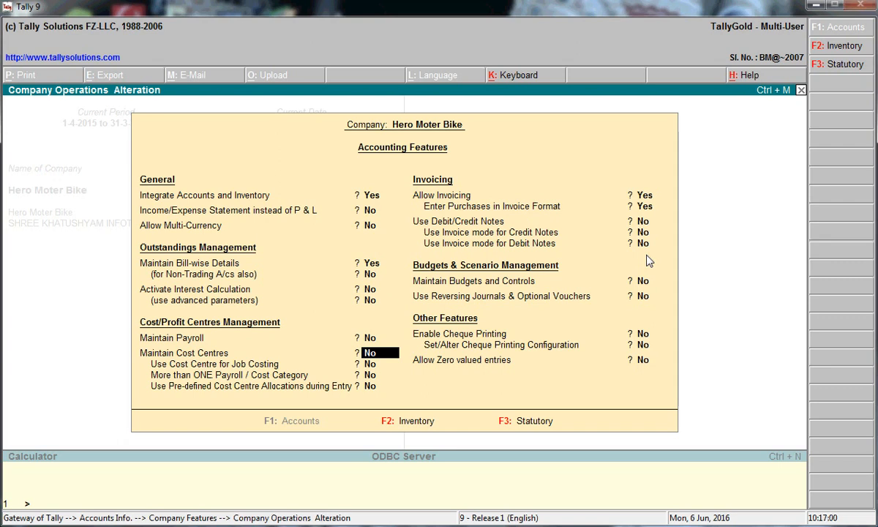
pyautogui.press('Return')
pyautogui.press('BackSpace')
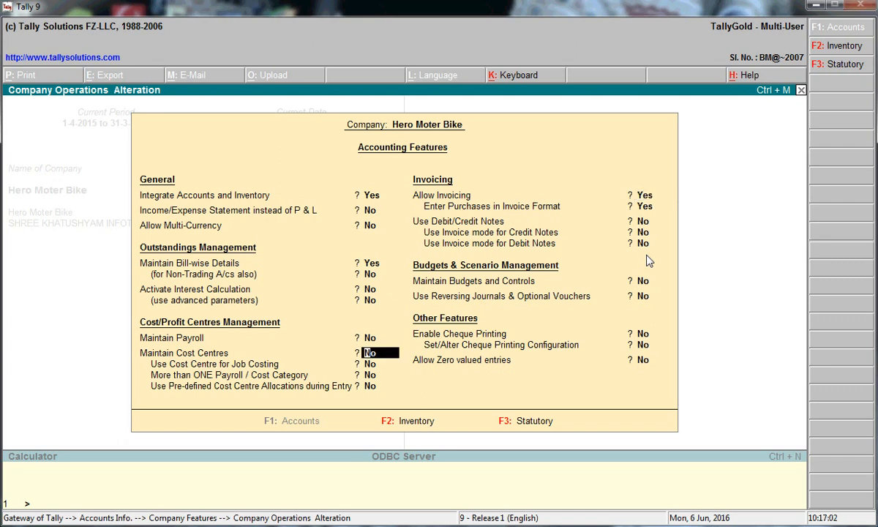
pyautogui.press('y')
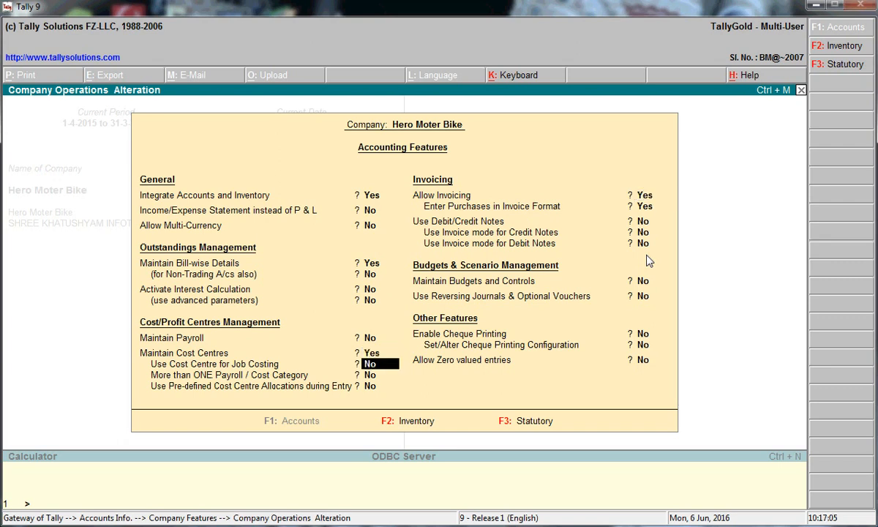
pyautogui.press('Return')
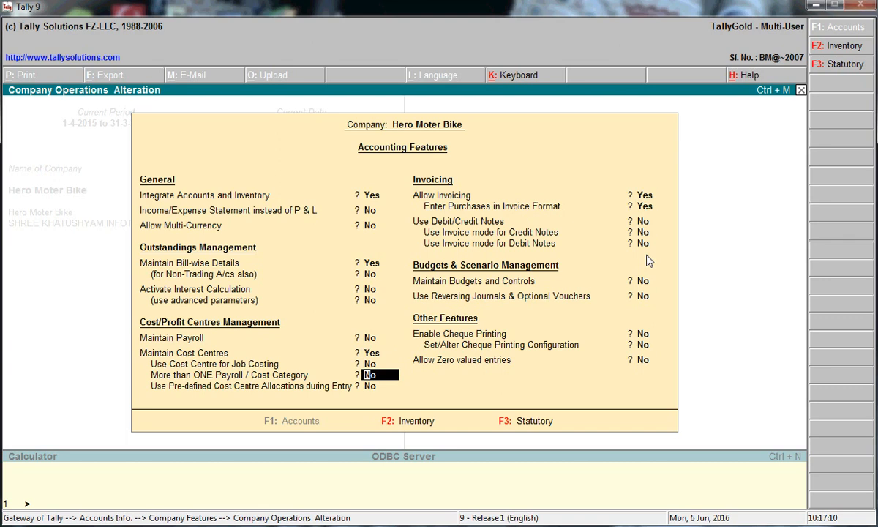
pyautogui.write('y')
pyautogui.press('Return')
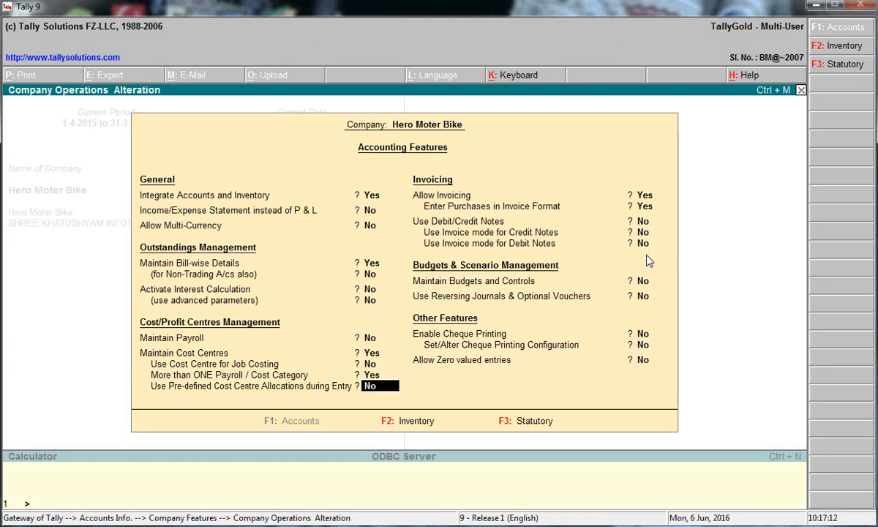
pyautogui.press('Return')
pyautogui.press('Return')
pyautogui.press('Return')
pyautogui.press('Return')
pyautogui.press('Return')
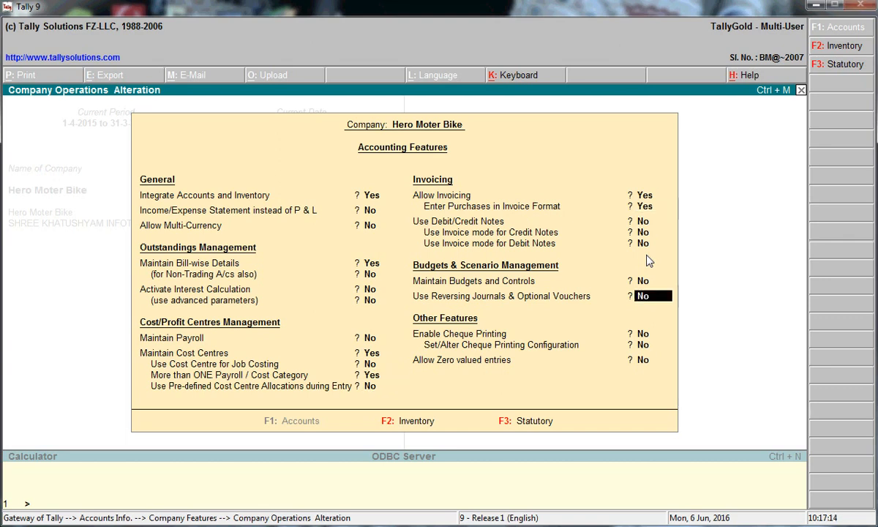
pyautogui.press('Return')
pyautogui.press('Return')
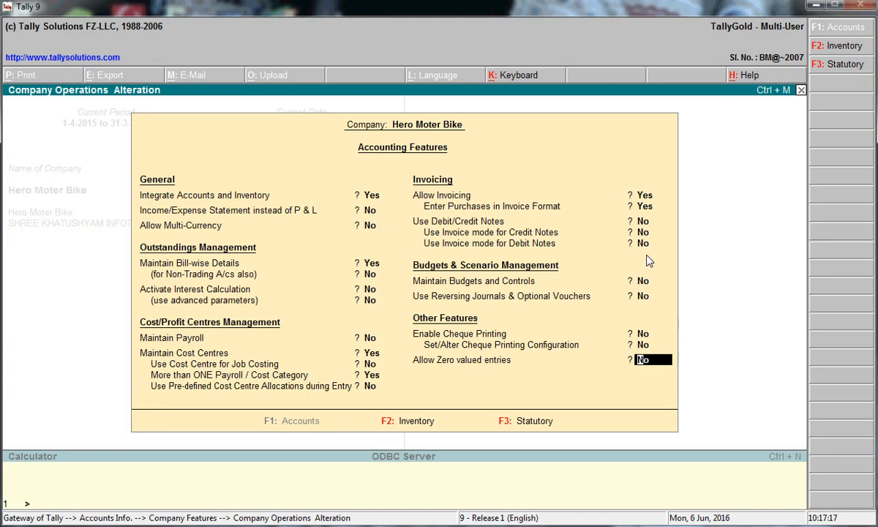
pyautogui.press('Return')
pyautogui.press('Return')
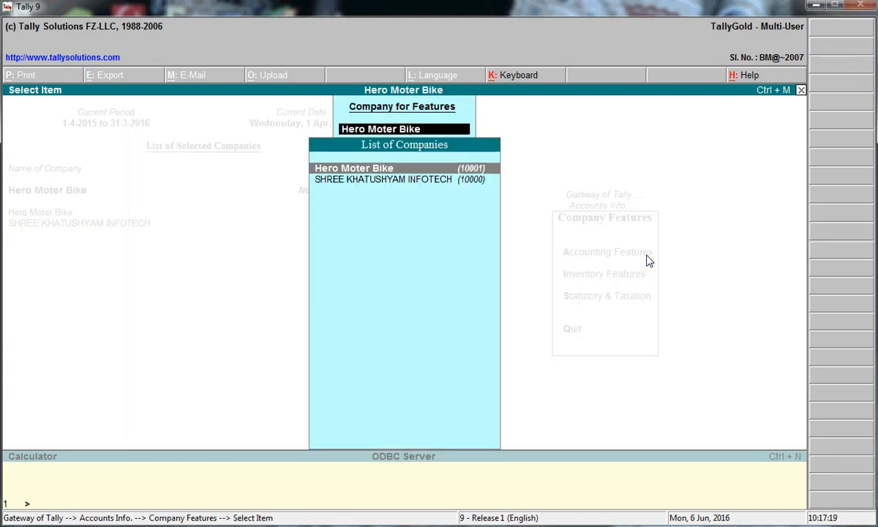
# Create the cost category 'Rent' with revenue item allocation kept at Yes
pyautogui.press('Escape')
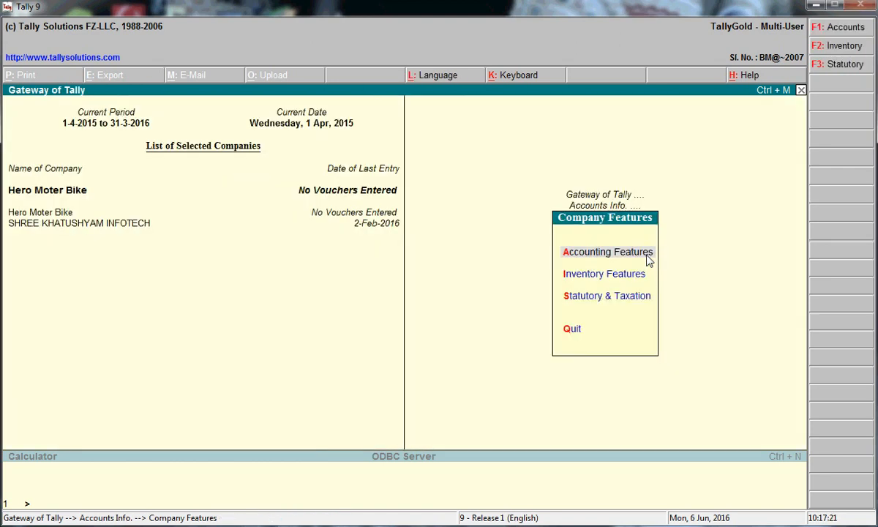
pyautogui.press('Escape')
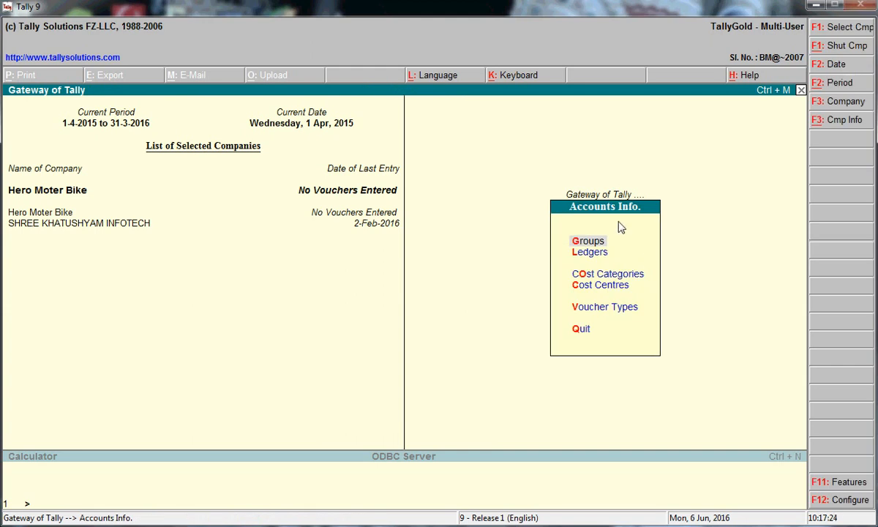
pyautogui.click(632, 278)
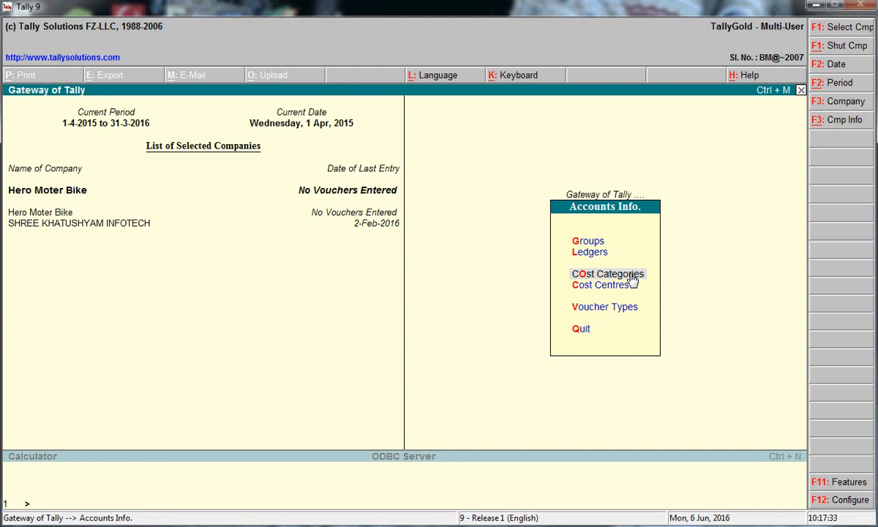
pyautogui.click(632, 277)
pyautogui.press('Return')
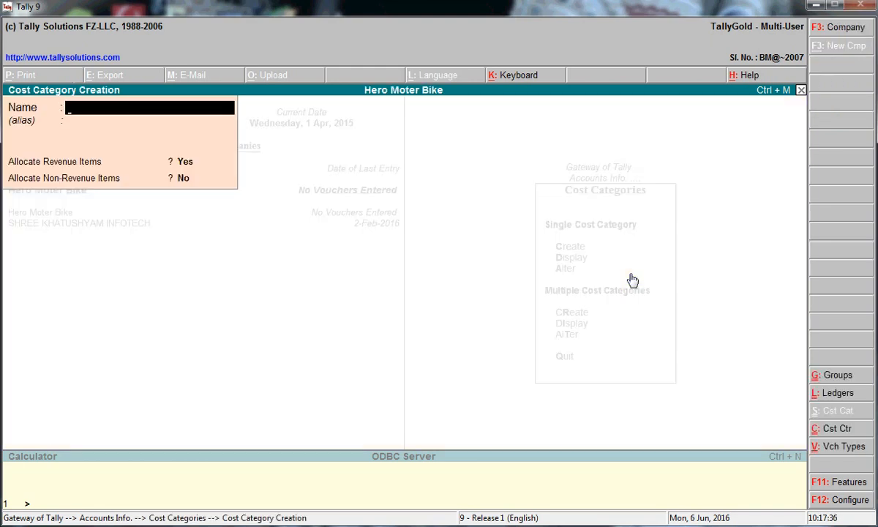
pyautogui.write('Rent')
pyautogui.press('Return')
pyautogui.press('Return')
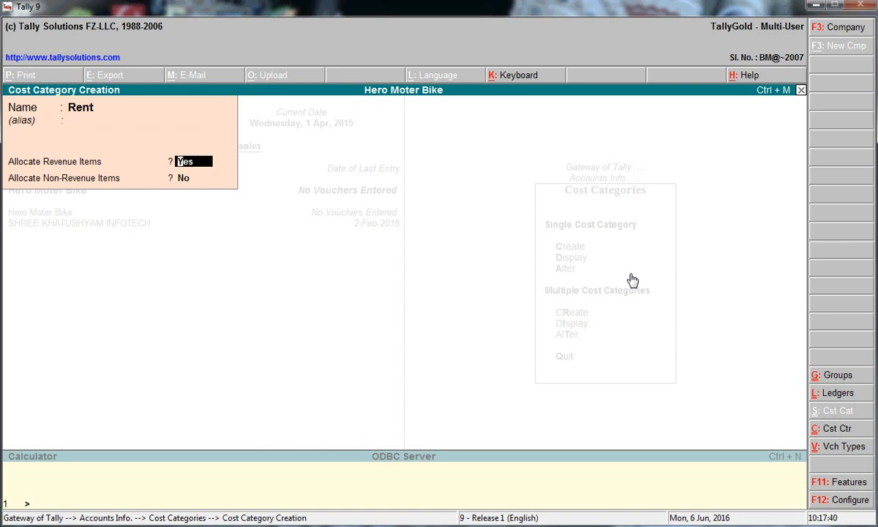
pyautogui.press('Return')
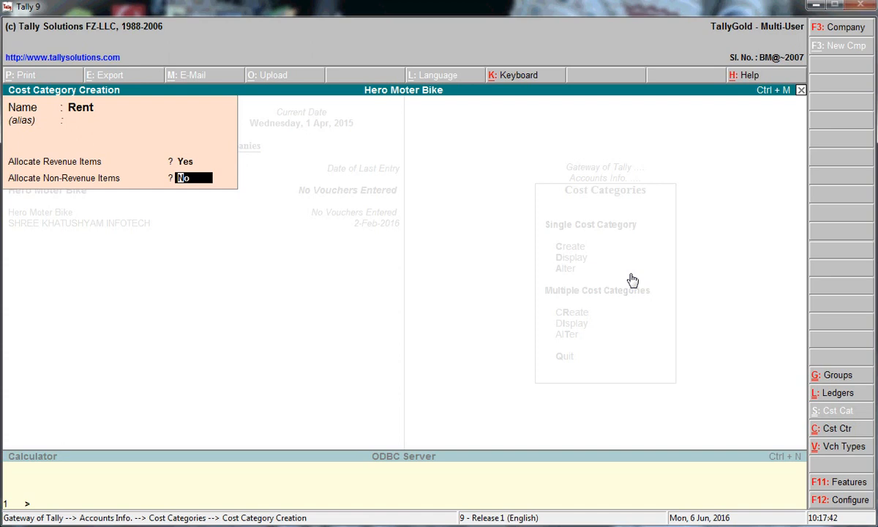
pyautogui.press('Return')
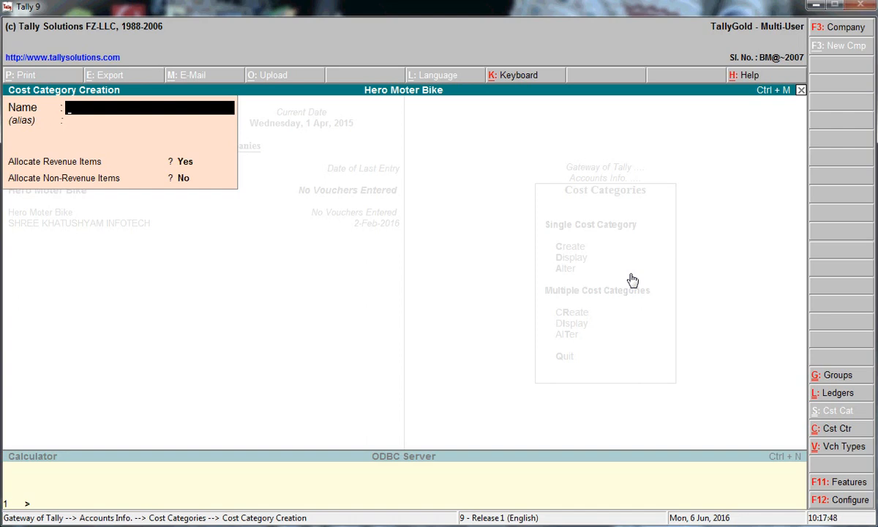
# Create and save the cost category 'Salery' allocating revenue items, then leave creation
pyautogui.write('Salery')
pyautogui.press('Return')
pyautogui.press('Return')
pyautogui.press('Return')
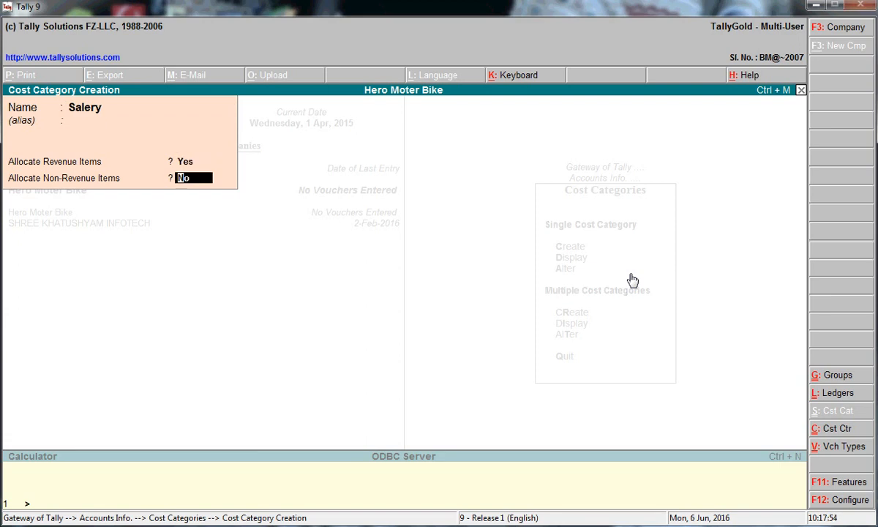
pyautogui.press('Return')
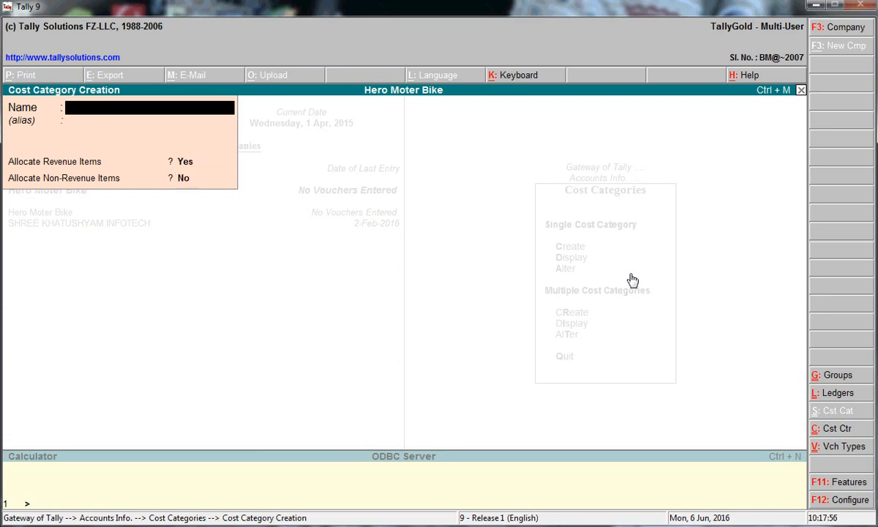
pyautogui.press('Escape')
pyautogui.press('Return')
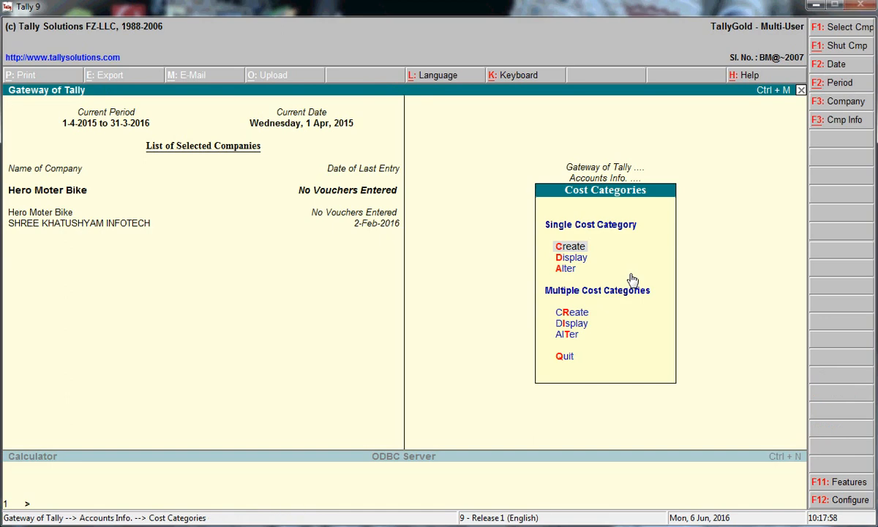
# Begin a new cost centre under category Rent, entering the name Alwar
pyautogui.press('Escape')
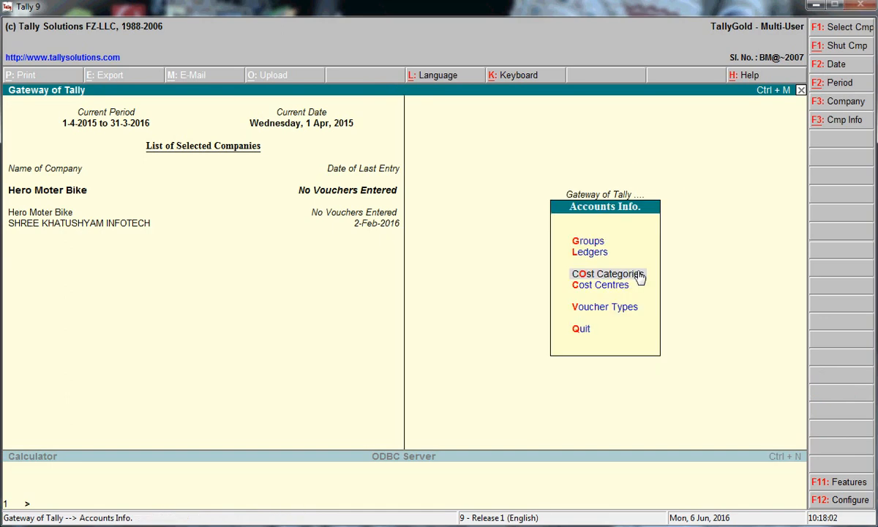
pyautogui.press('Down')
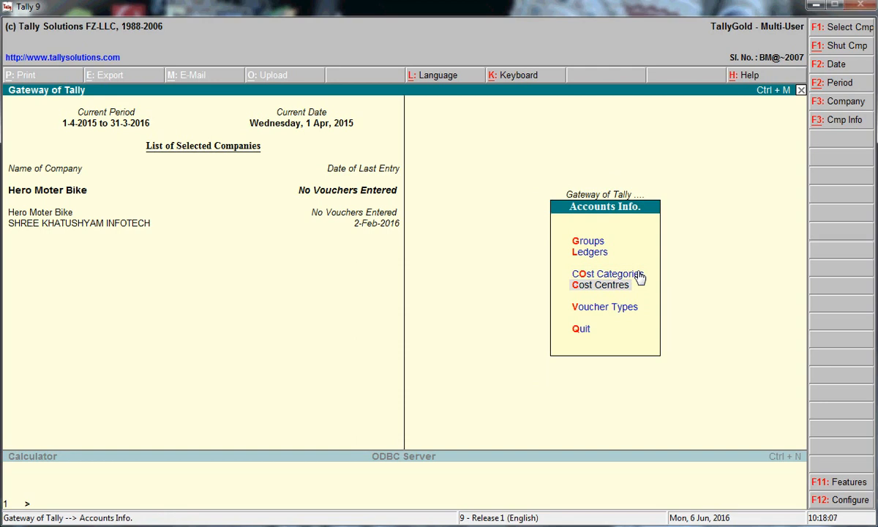
pyautogui.press('Return')
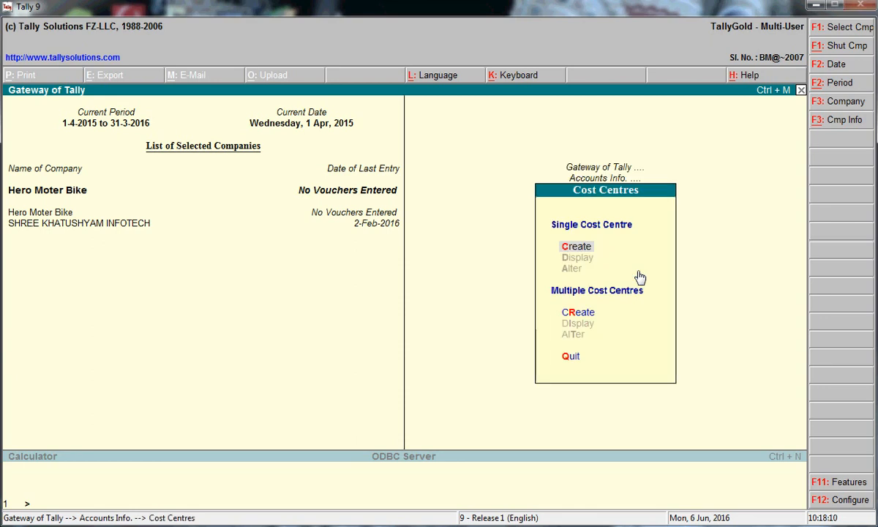
pyautogui.press('Return')
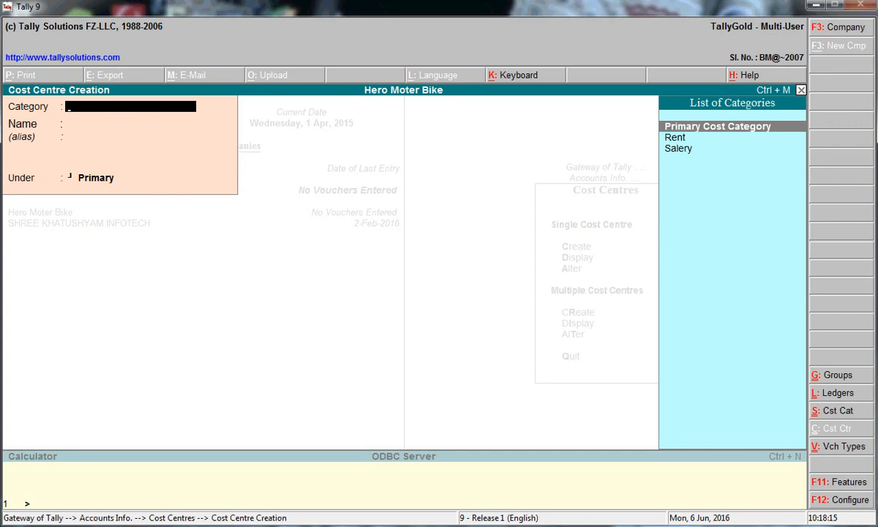
pyautogui.press('Down')
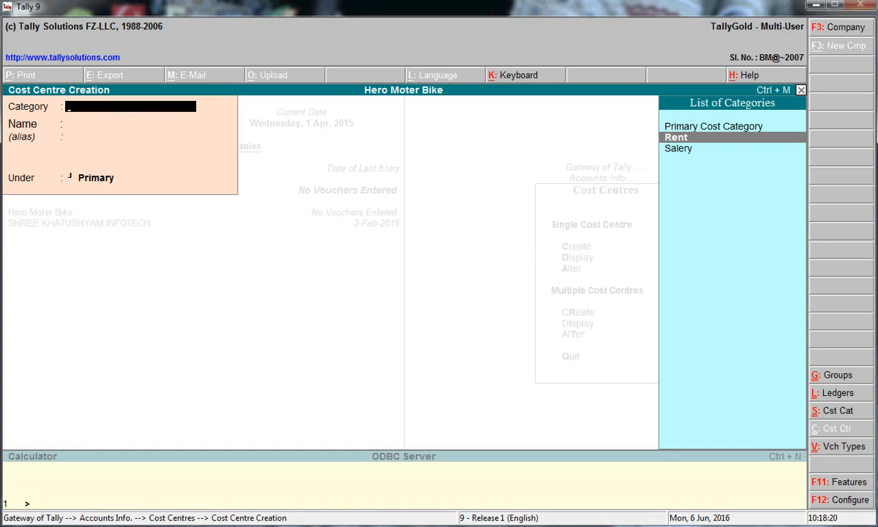
pyautogui.press('Return')
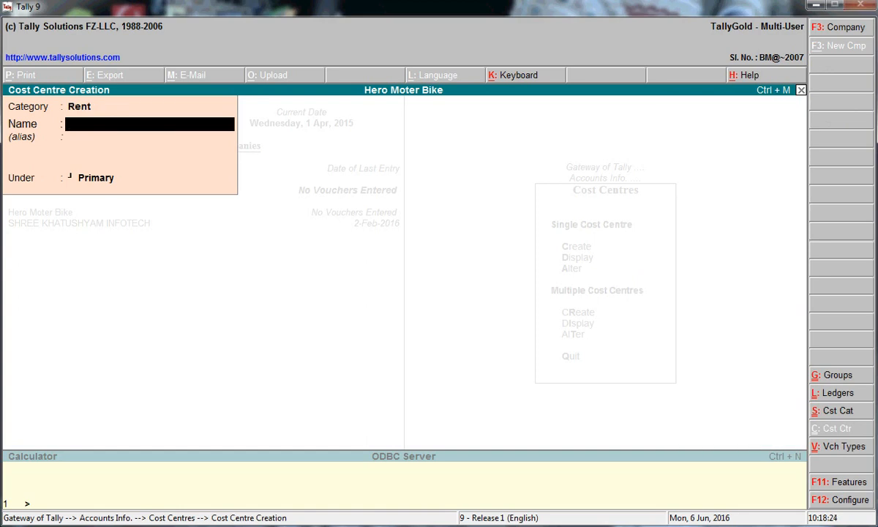
pyautogui.write('Alwar')
pyautogui.press('Return')
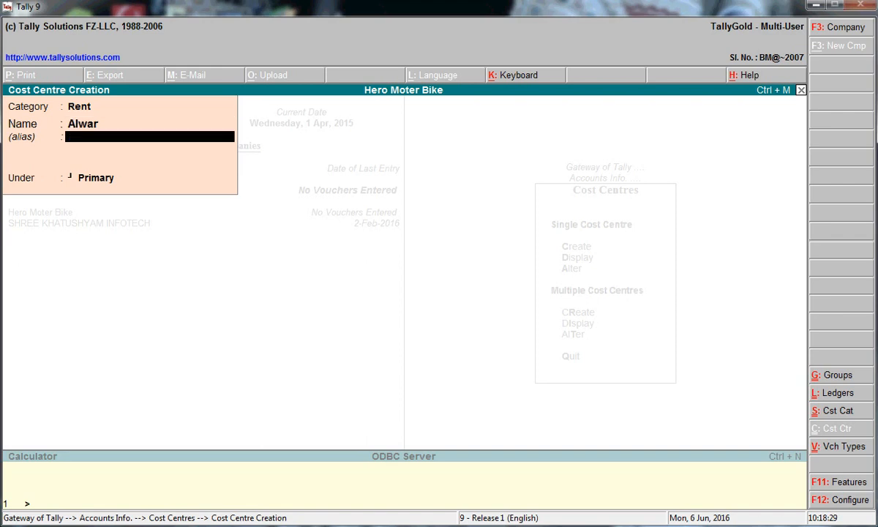
pyautogui.press('Return')
pyautogui.press('Return')
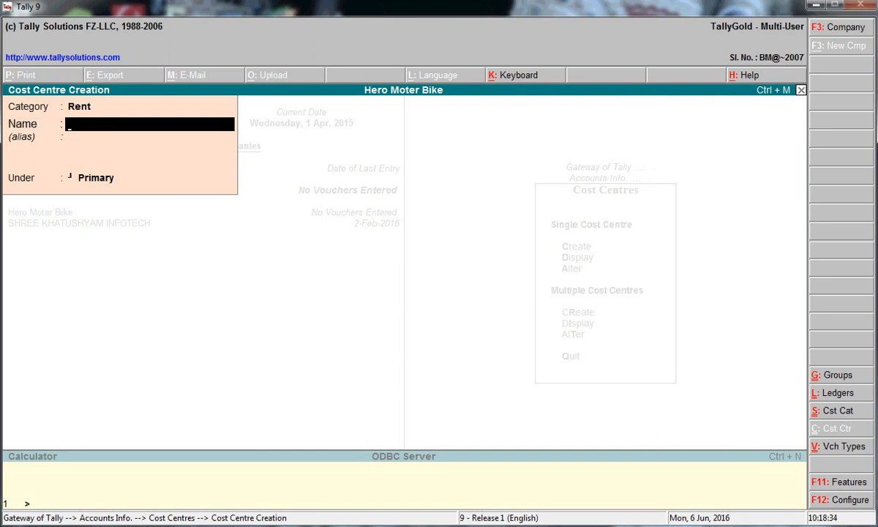
# Create cost centres Bharatpur, Rajgarh and Laxmangarh under Primary in the Rent category
pyautogui.write('Bharatpur')
pyautogui.press('Return')
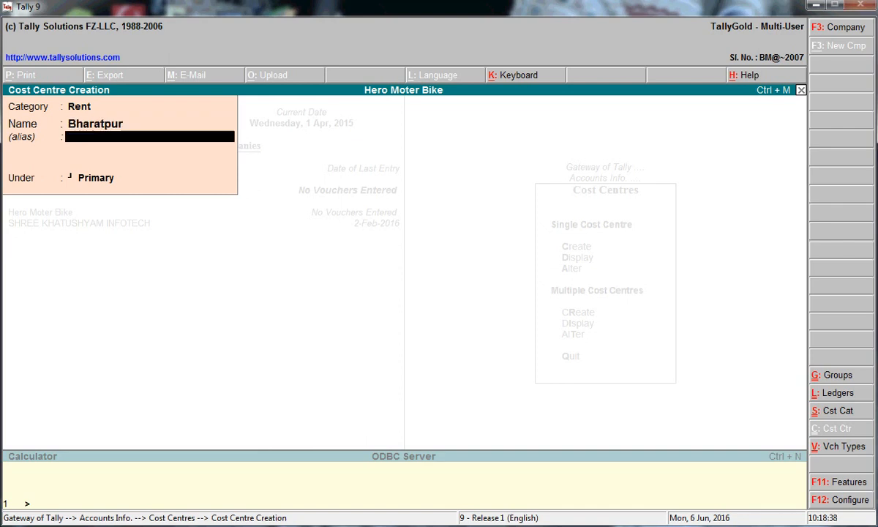
pyautogui.press('Return')
pyautogui.press('Return')
pyautogui.press('Return')
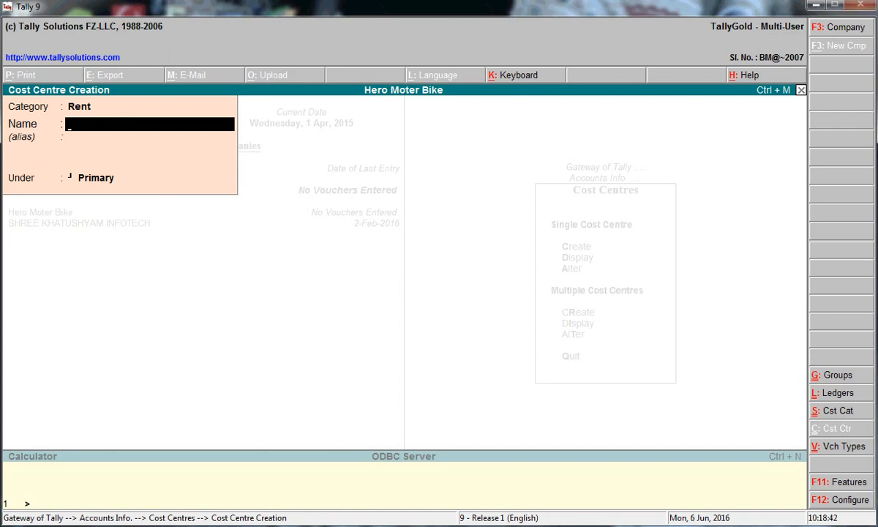
pyautogui.write('Rajgarh')
pyautogui.press('Return')
pyautogui.press('Return')
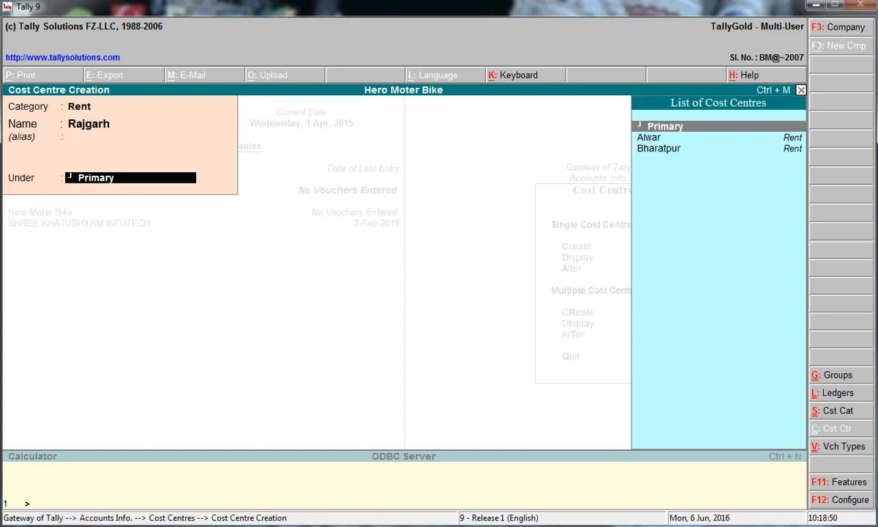
pyautogui.press('Return')
pyautogui.press('Return')
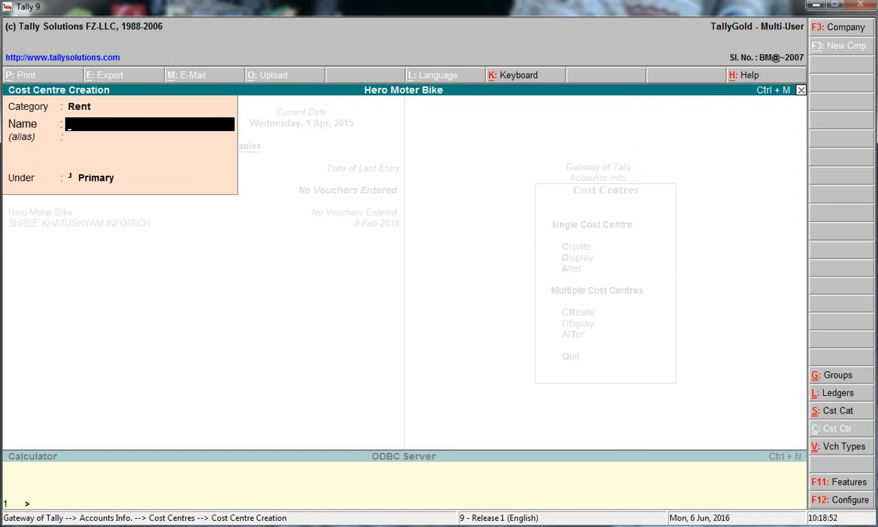
pyautogui.write('Laxmangarh')
pyautogui.press('Return')
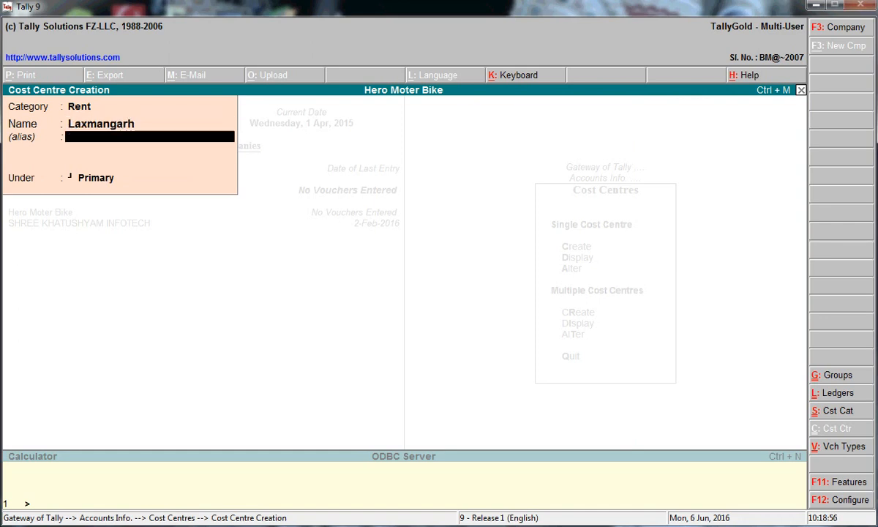
pyautogui.press('Return')
pyautogui.press('Return')
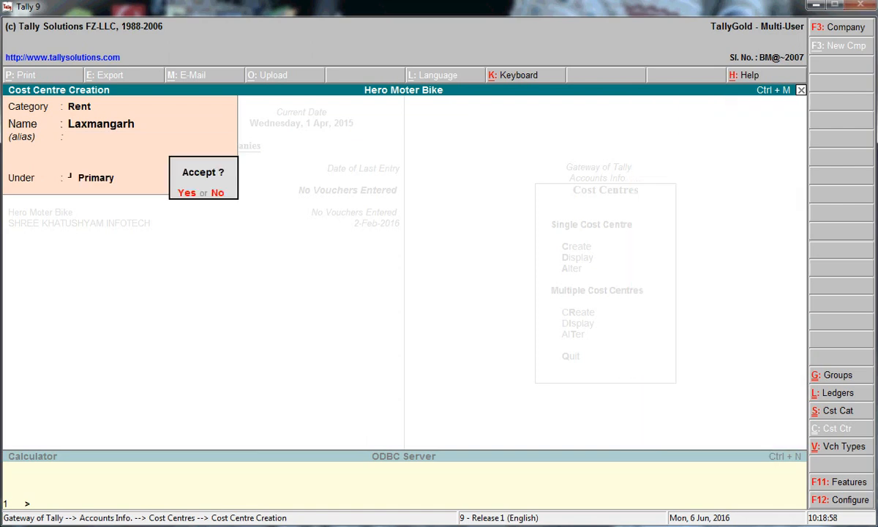
pyautogui.press('Return')
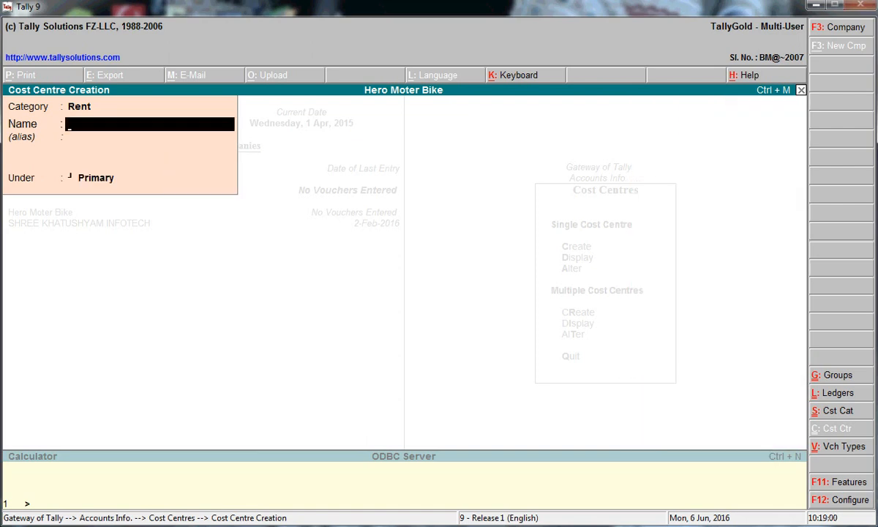
# Stay in Cost Centre Creation and return to the Category field to change it
pyautogui.press('Escape')
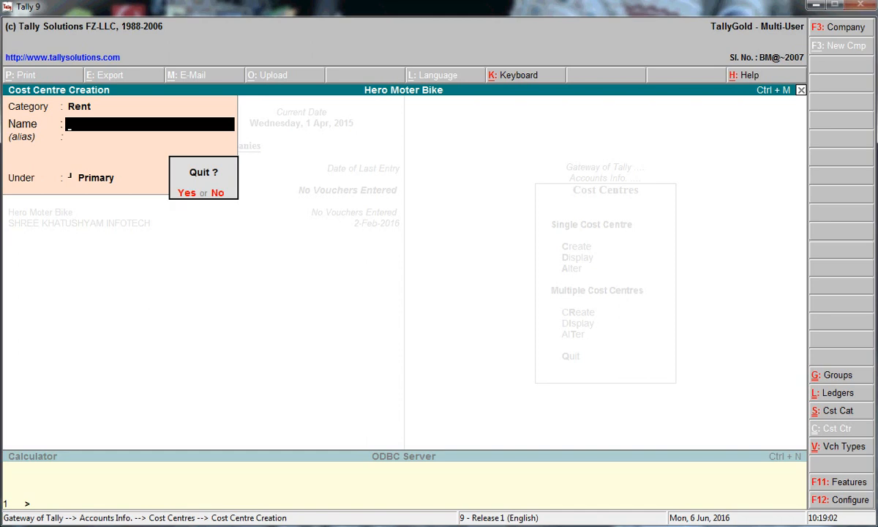
pyautogui.press('n')
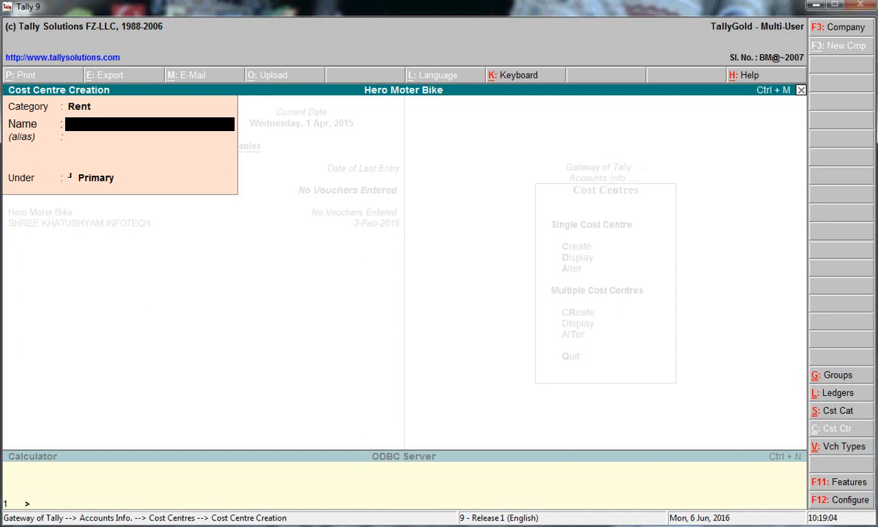
pyautogui.press('BackSpace')
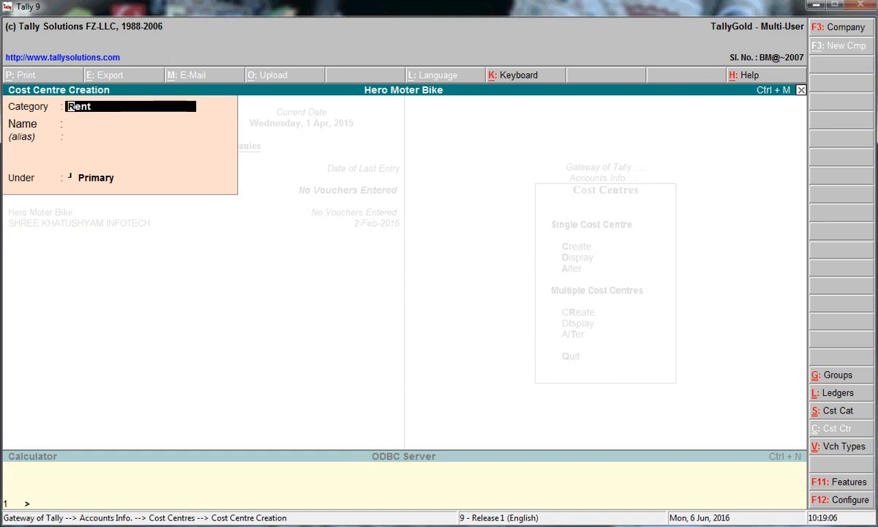
# Switch the category to Salery and create the first two employee cost centres under Primary
pyautogui.write('s')
pyautogui.press('Return')
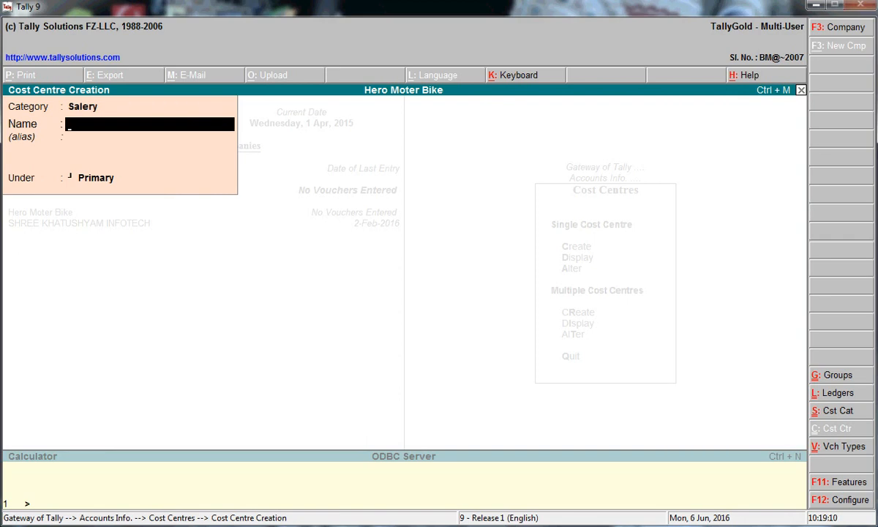
pyautogui.write('Ram')
pyautogui.press('Return')
pyautogui.press('Return')
pyautogui.press('Return')
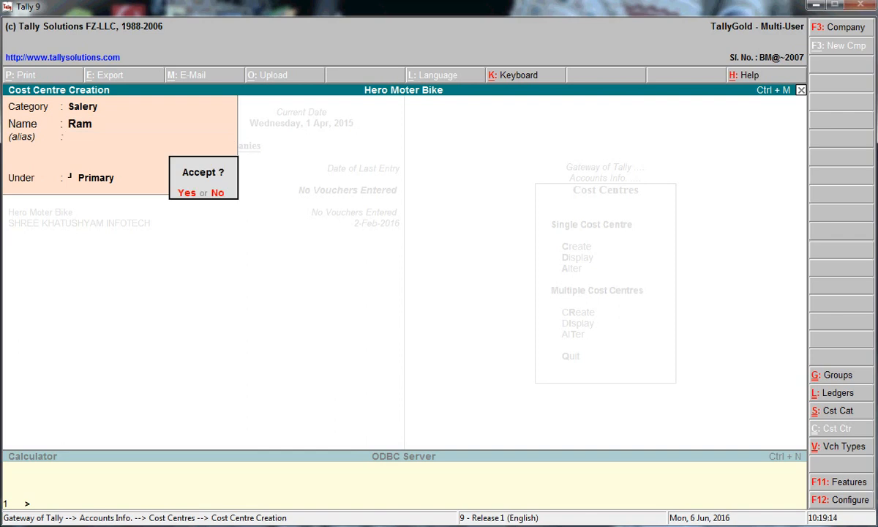
pyautogui.press('Return')
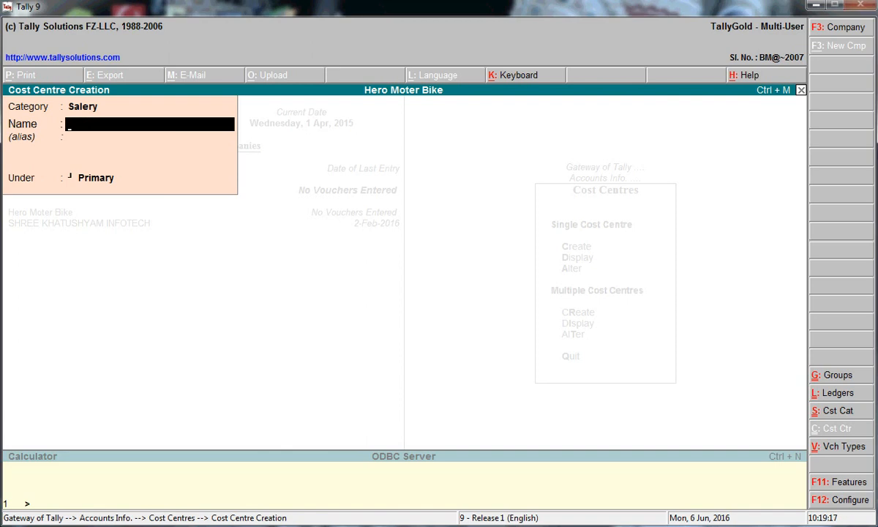
pyautogui.write('Shayam')
pyautogui.press('Return')
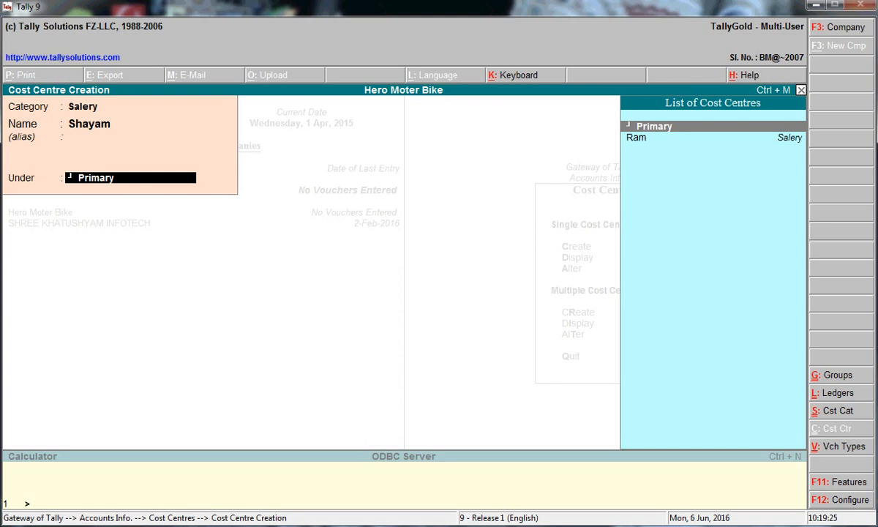
pyautogui.press('Return')
pyautogui.press('Return')
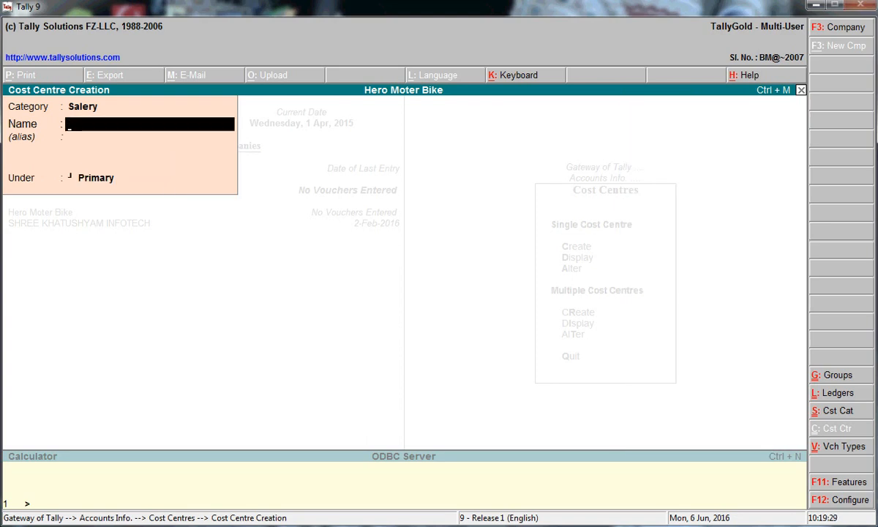
# Create two more employee cost centres under Primary, then close the empty creation form
pyautogui.write('Raja')
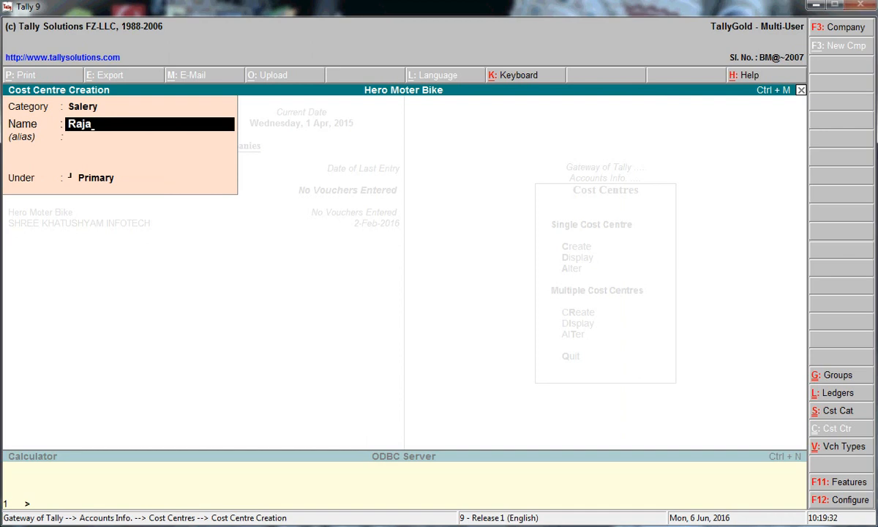
pyautogui.press('Return')
pyautogui.press('Return')
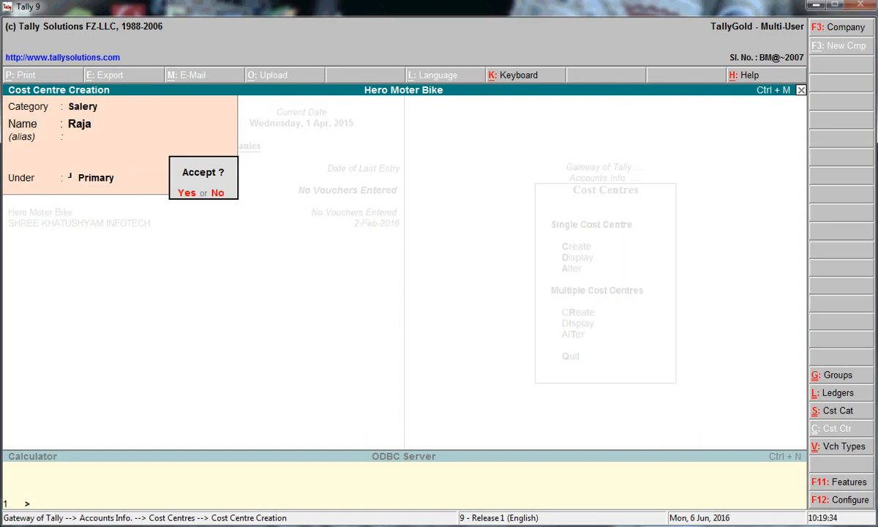
pyautogui.press('Return')
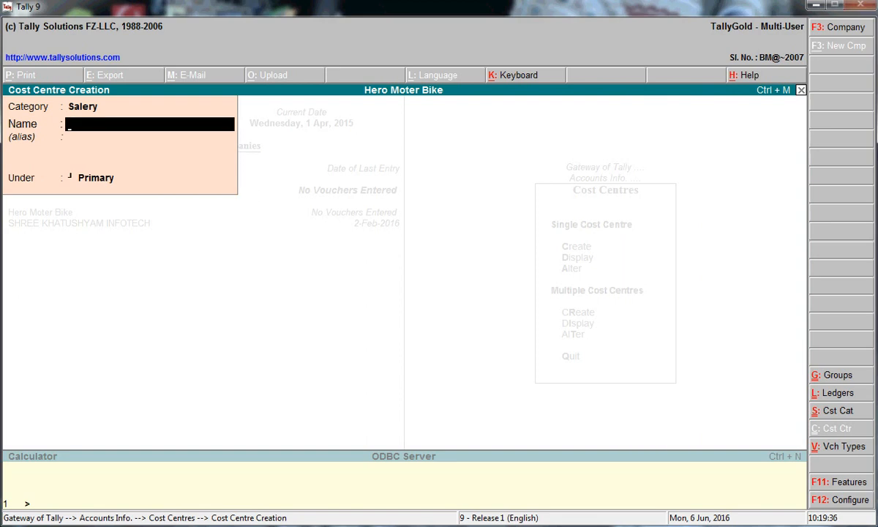
pyautogui.write('Som')
pyautogui.press('BackSpace')
pyautogui.write('nam')
pyautogui.press('Return')
pyautogui.press('Return')
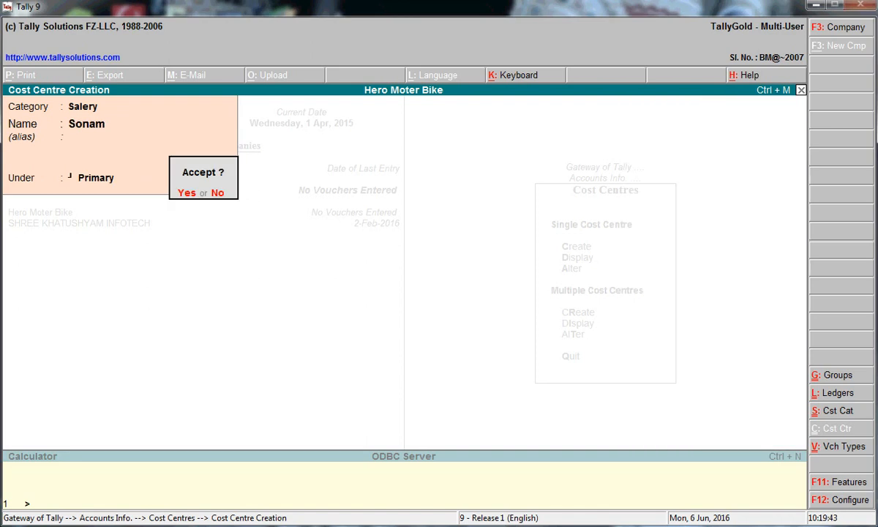
pyautogui.press('Return')
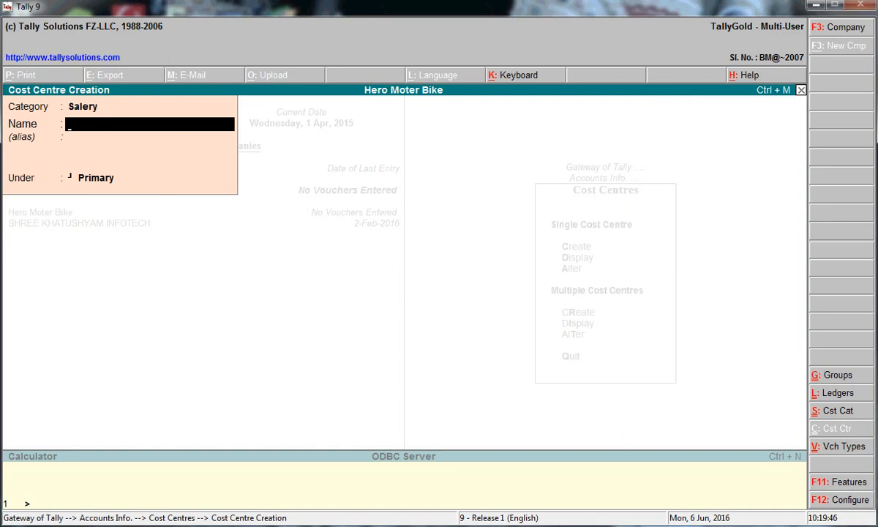
pyautogui.press('Escape')
# Start a new Payment voucher from Accounting Vouchers and open its F12 configuration
pyautogui.press('Escape')
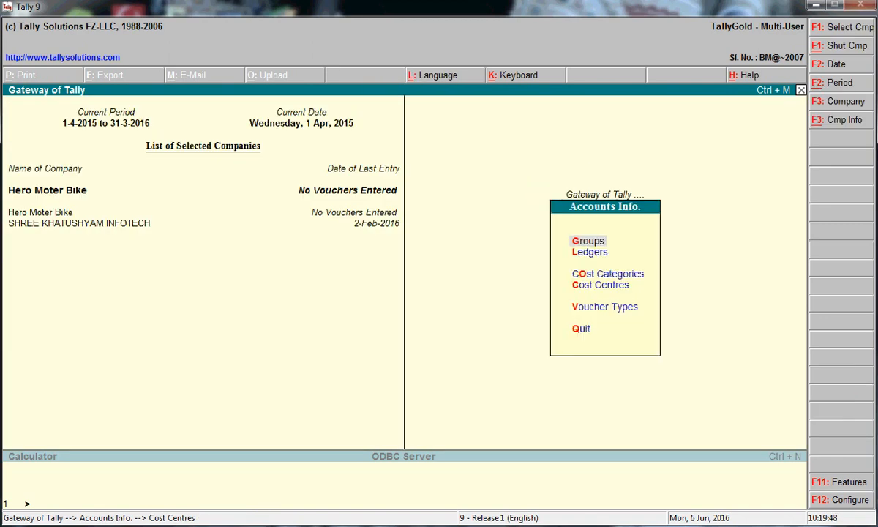
pyautogui.press('Escape')
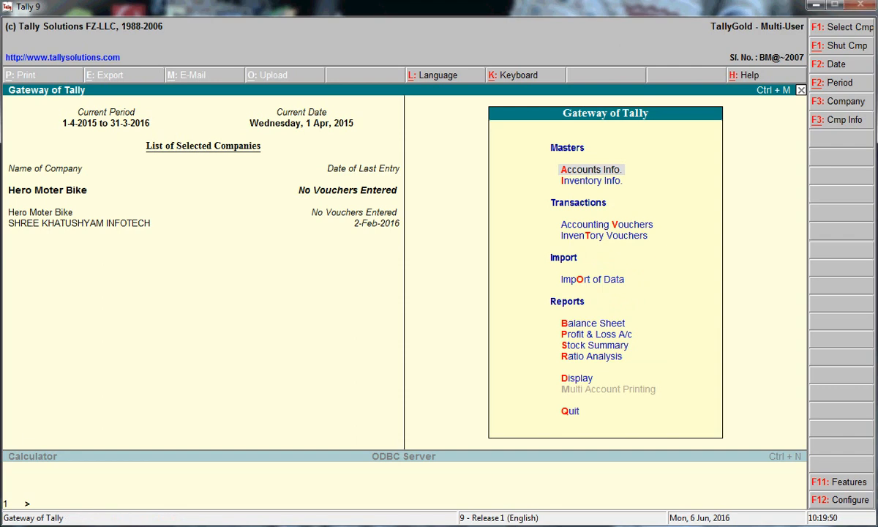
pyautogui.press('Down')
pyautogui.press('Down')
pyautogui.press('Return')
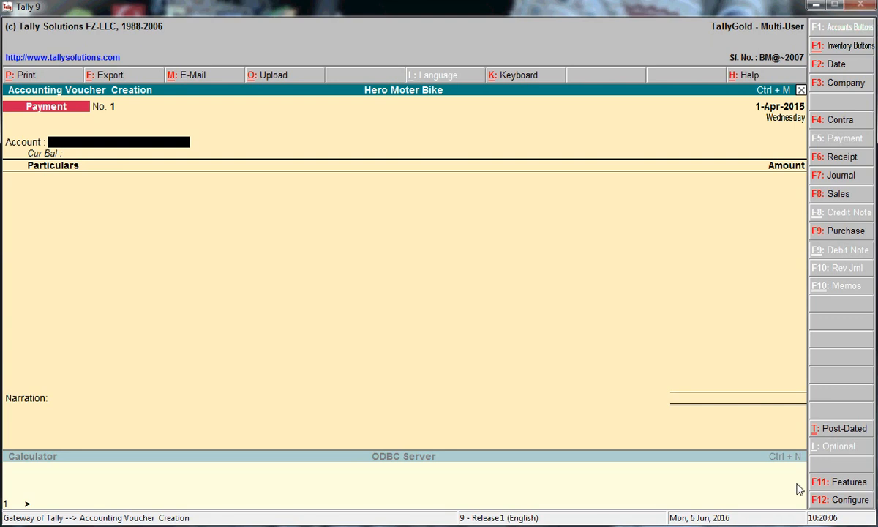
pyautogui.click(821, 505)
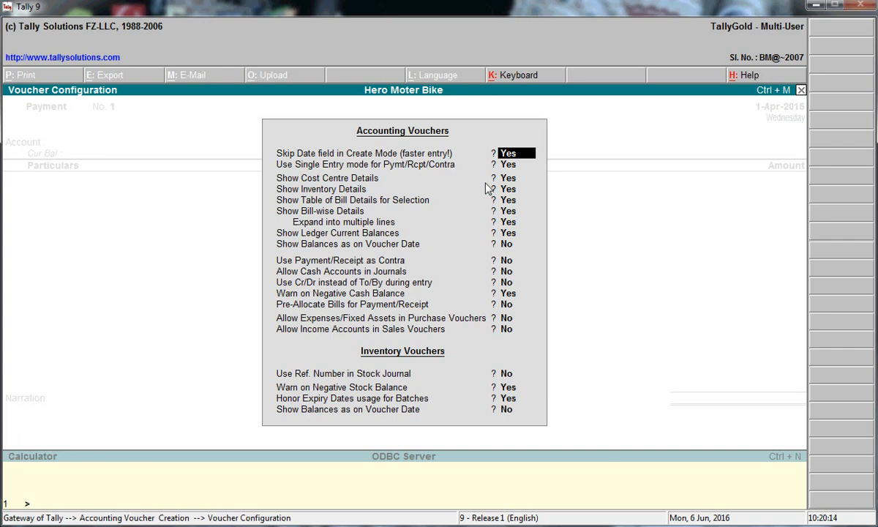
# Set Single Entry mode to No and Use Cr/Dr instead of To/By to Yes, then accept
pyautogui.press('Return')
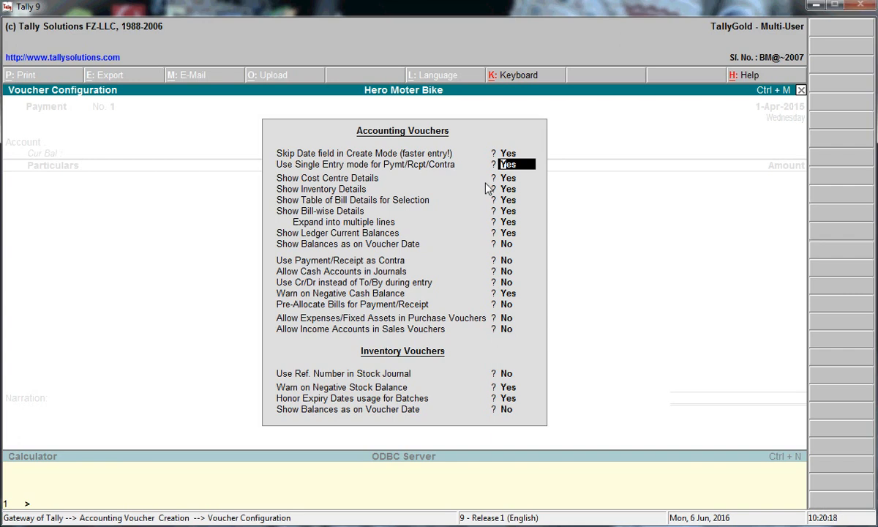
pyautogui.write('n')
pyautogui.press('Return')
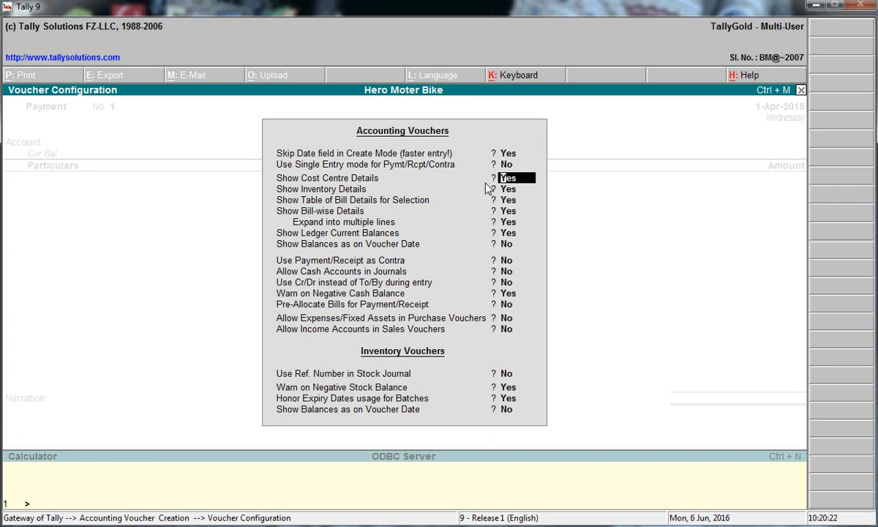
pyautogui.press('Return')
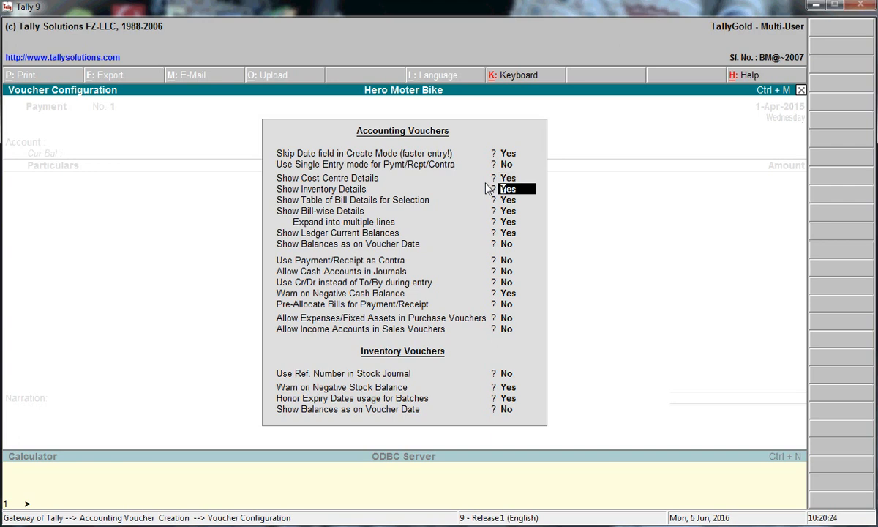
pyautogui.press('Return')
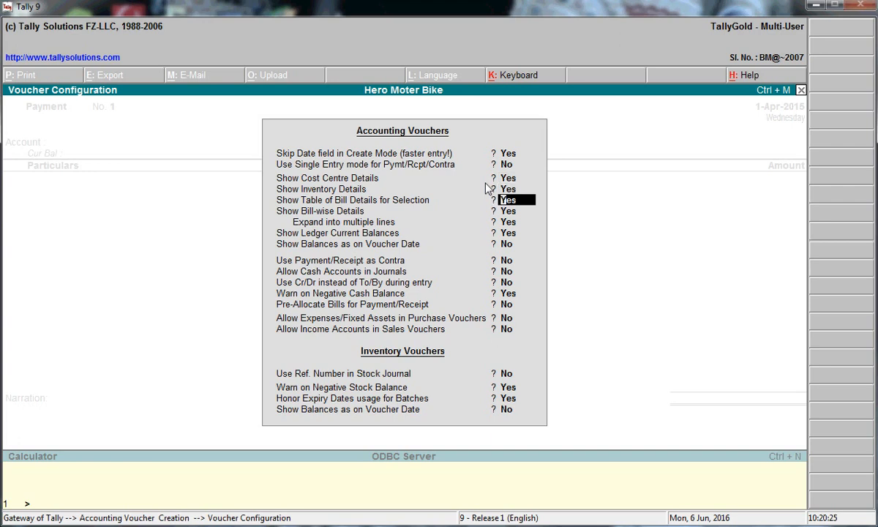
pyautogui.press('Return')
pyautogui.press('Return')
pyautogui.press('Return')
pyautogui.press('Return')
pyautogui.press('Return')
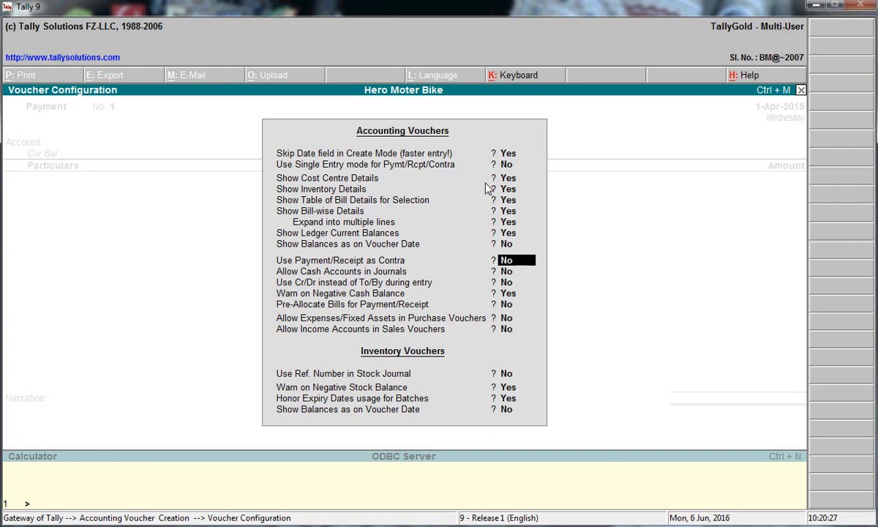
pyautogui.press('Return')
pyautogui.press('Return')
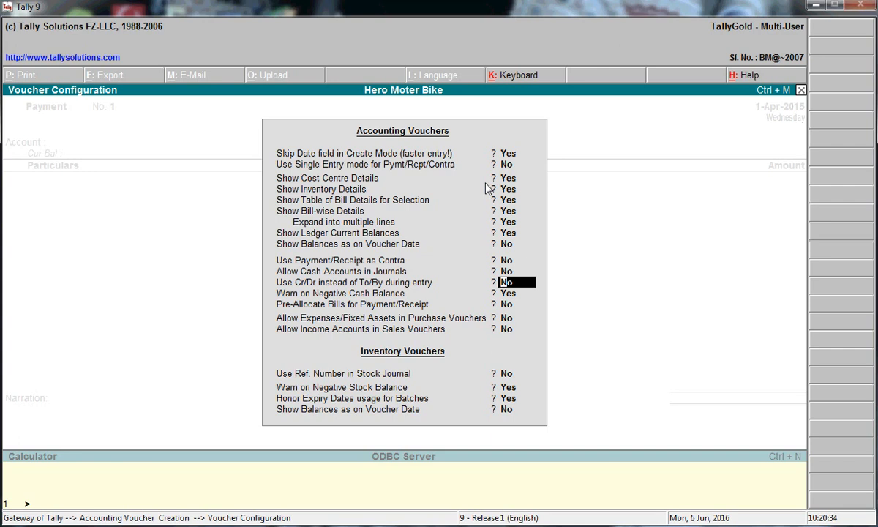
pyautogui.write('y')
pyautogui.press('Return')
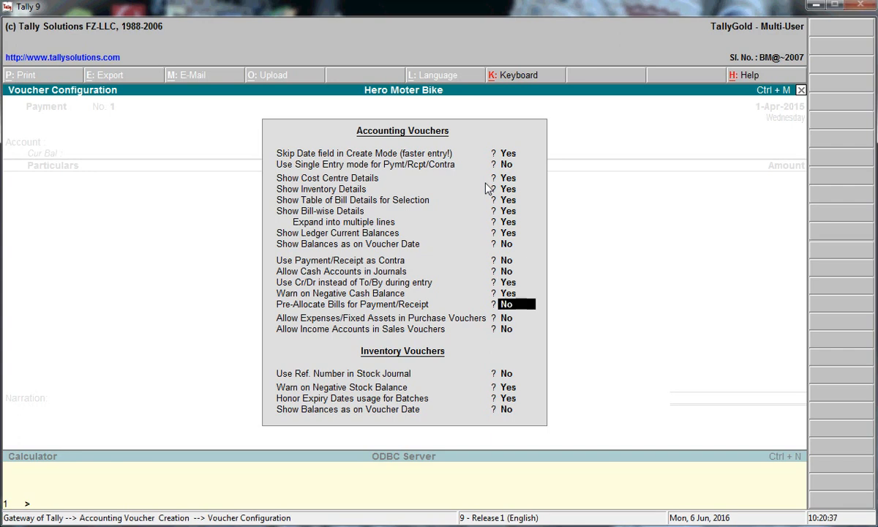
pyautogui.press('Return')
pyautogui.press('Return')
pyautogui.press('Return')
pyautogui.press('Return')
pyautogui.press('Return')
pyautogui.hotkey('ctrl', 'a')
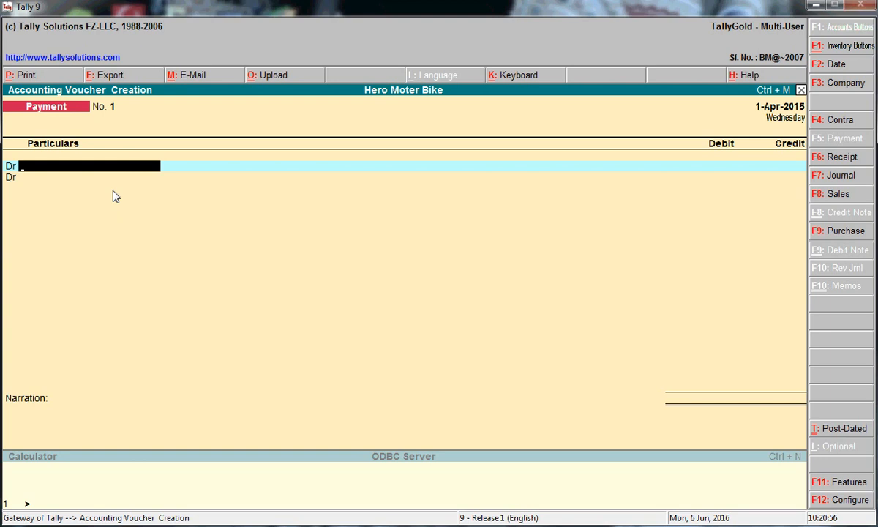
# Create a Rent ledger under Indirect Expenses with inventory values affected and cost centres set to Yes
pyautogui.hotkey('alt', 'c')
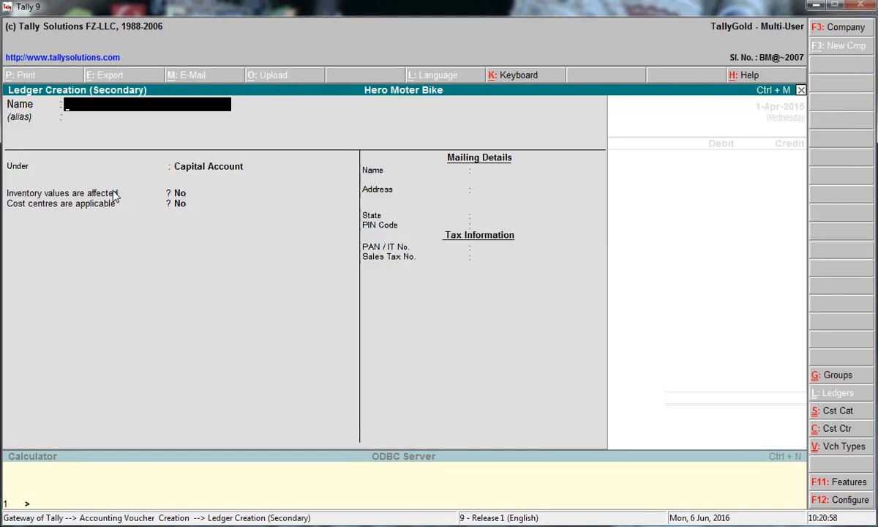
pyautogui.write('Rent')
pyautogui.press('Return')
pyautogui.press('Return')
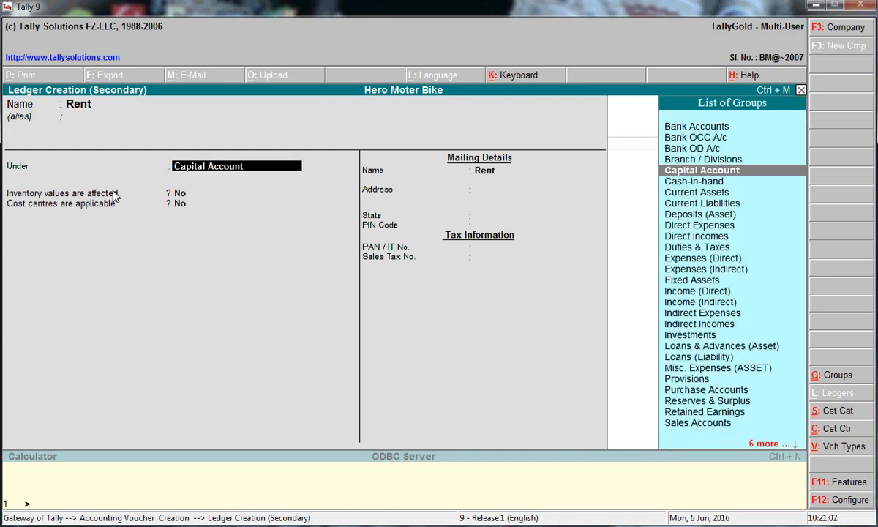
pyautogui.write('I')
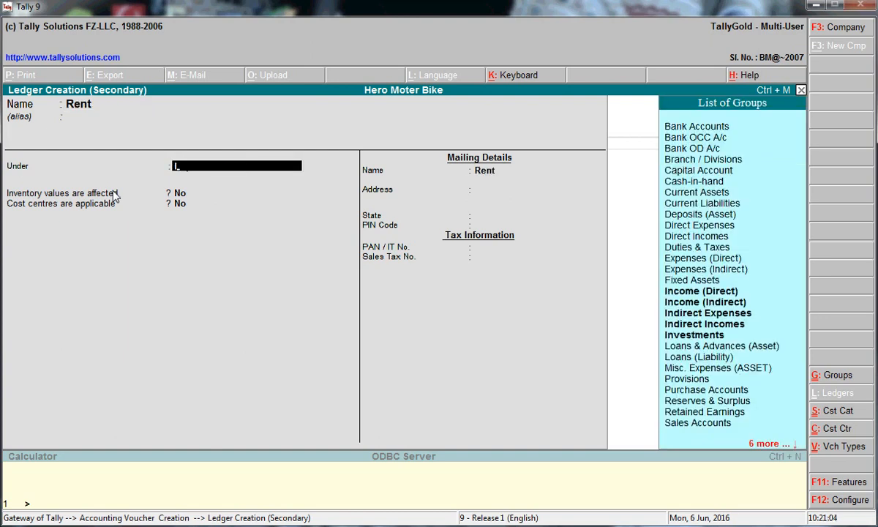
pyautogui.write('nd')
pyautogui.press('Return')
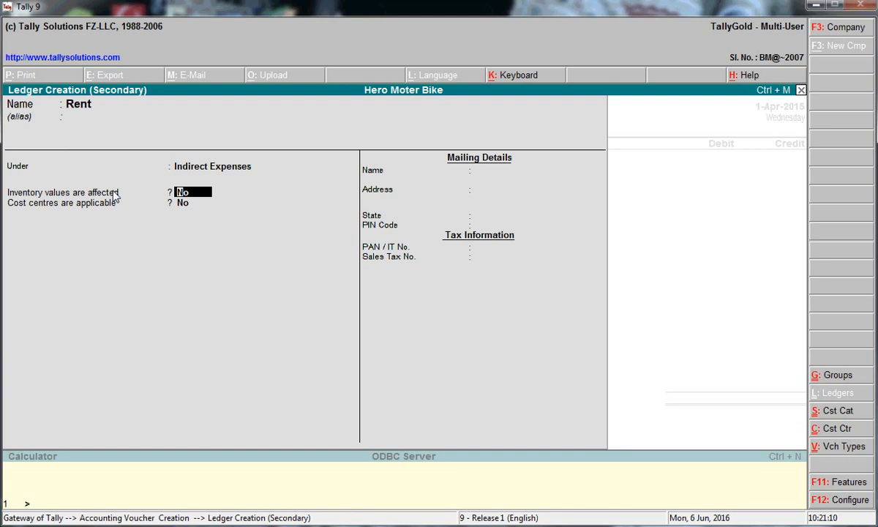
pyautogui.write('y')
pyautogui.press('Return')
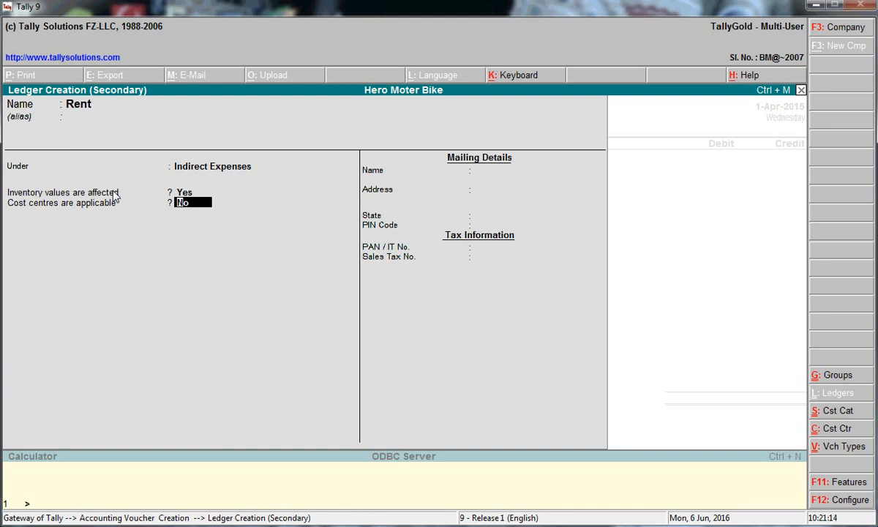
pyautogui.write('y')
pyautogui.press('Return')
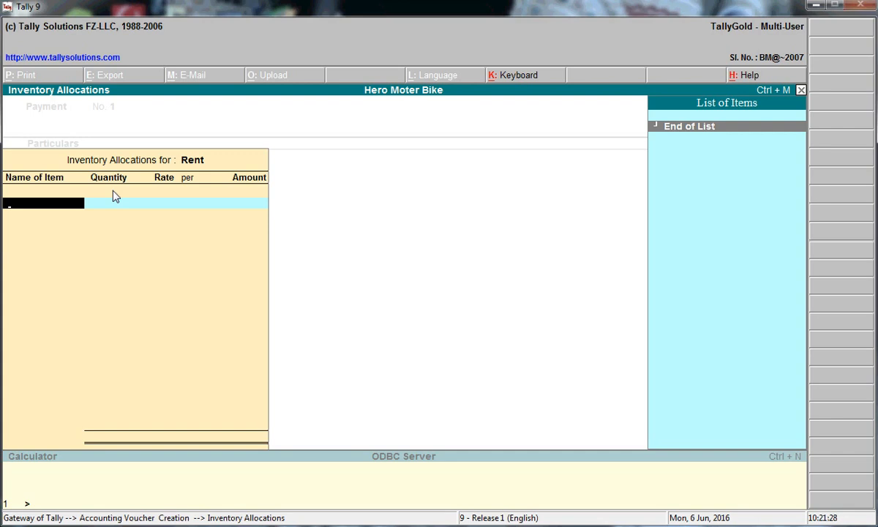
# Create a Rent stock item with units Not Applicable and zero duty, then quit the inventory allocations
pyautogui.hotkey('alt', 'c')
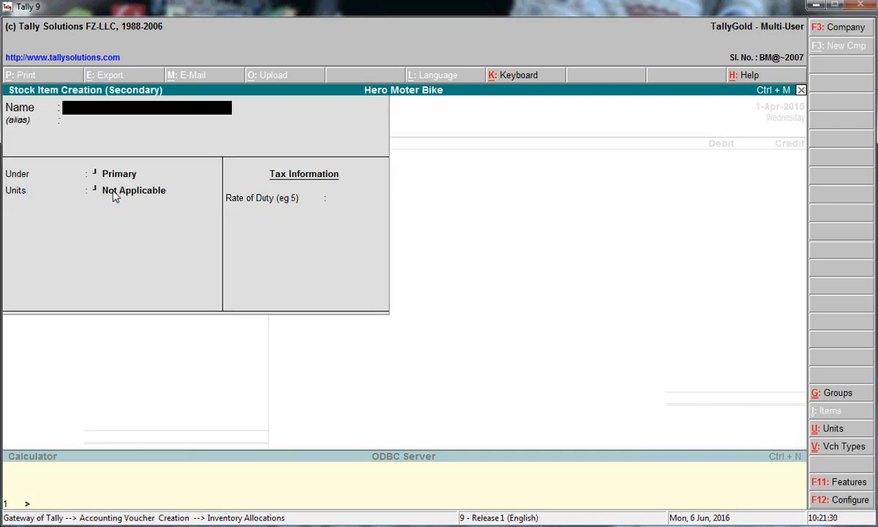
pyautogui.write('Re')
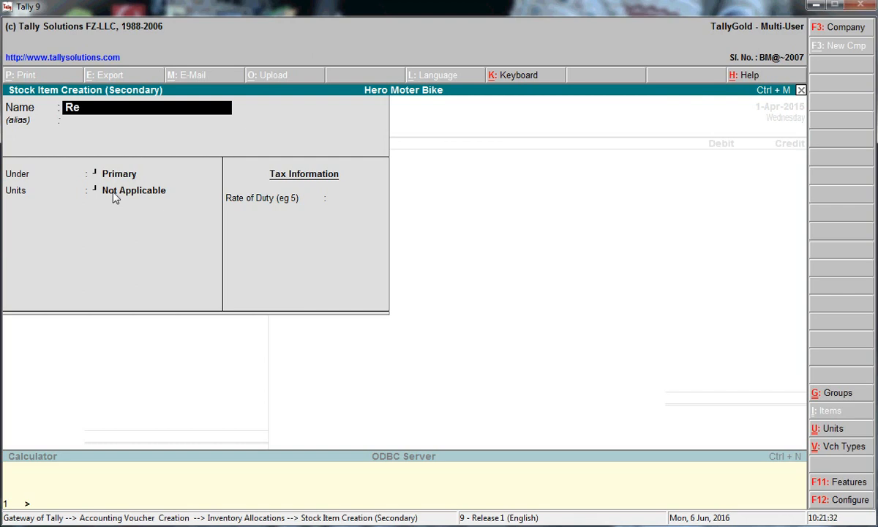
pyautogui.write('nt')
pyautogui.press('Return')
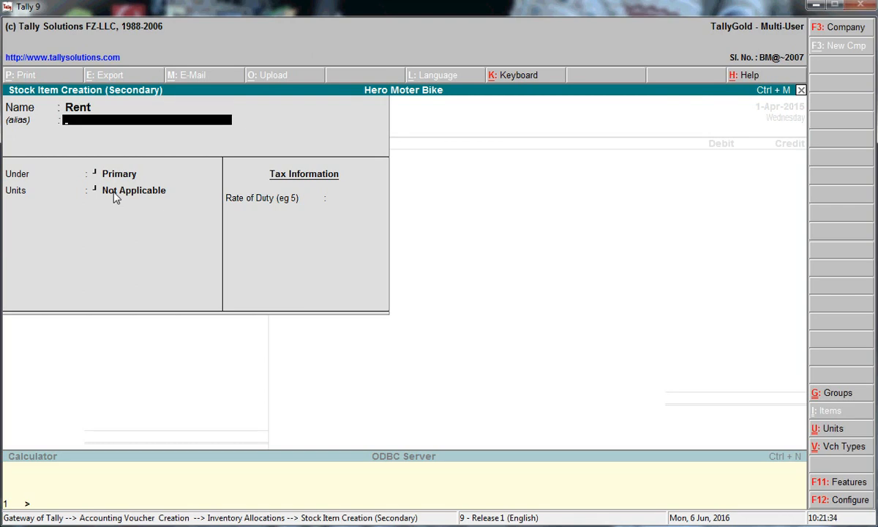
pyautogui.press('Return')
pyautogui.press('Return')
pyautogui.press('Return')
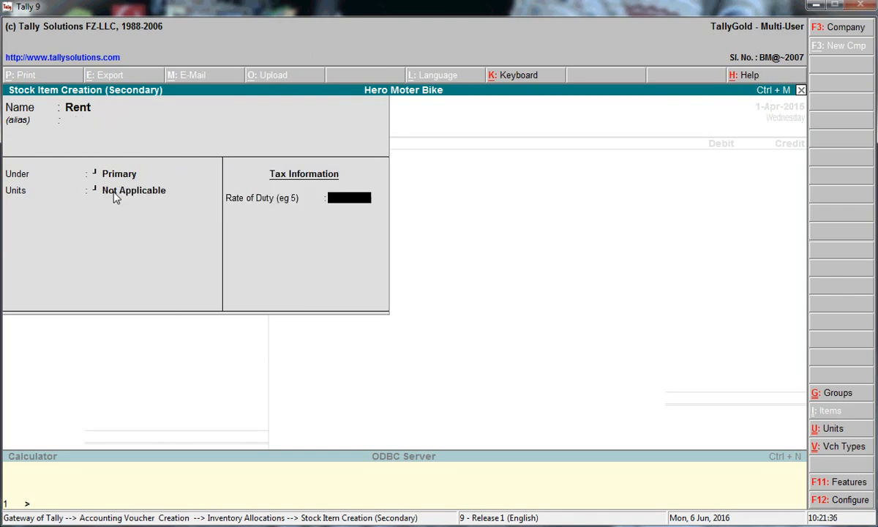
pyautogui.press('Return')
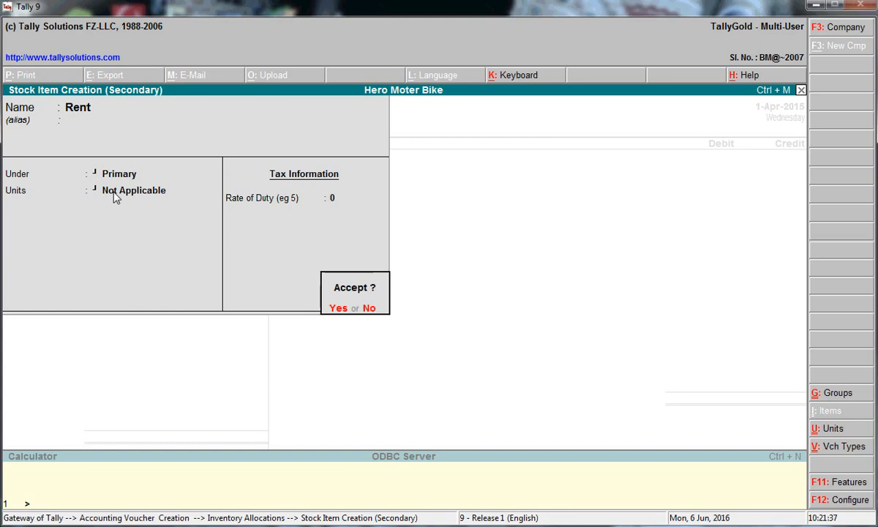
pyautogui.press('Return')
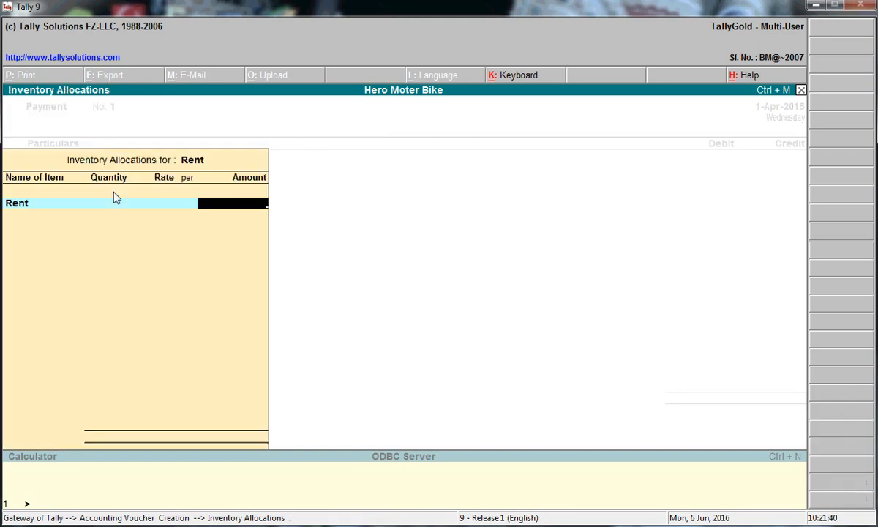
pyautogui.press('BackSpace')
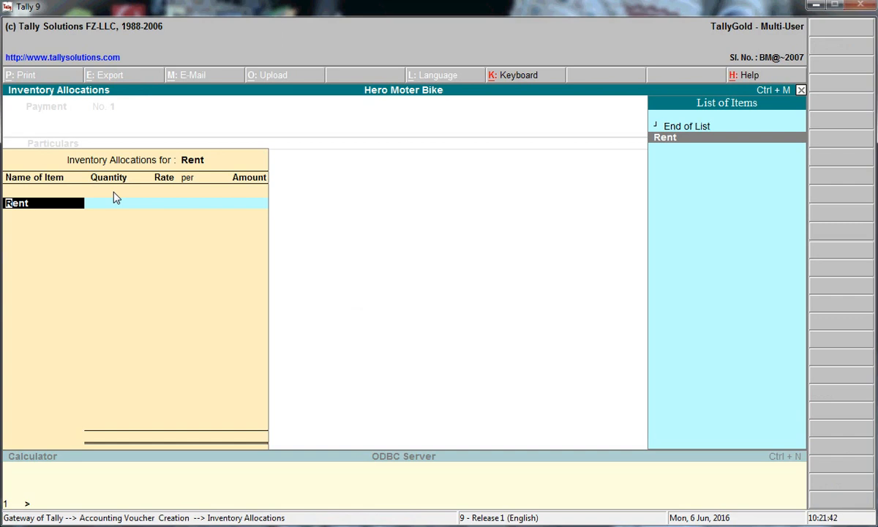
pyautogui.press('Escape')
# Return to the voucher, close Tally, and bring up the CamStudio window from the system tray
pyautogui.press('y')
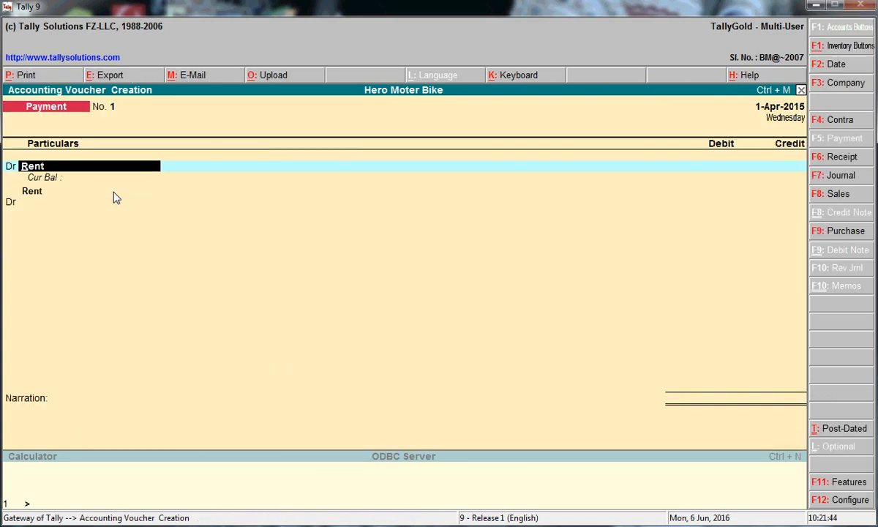
pyautogui.click(846, 9)
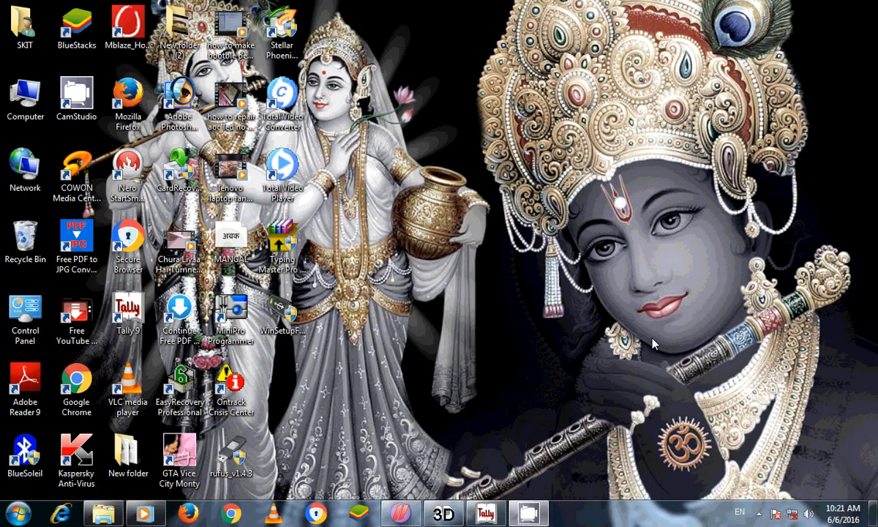
pyautogui.click(757, 515)
pyautogui.click(778, 421)
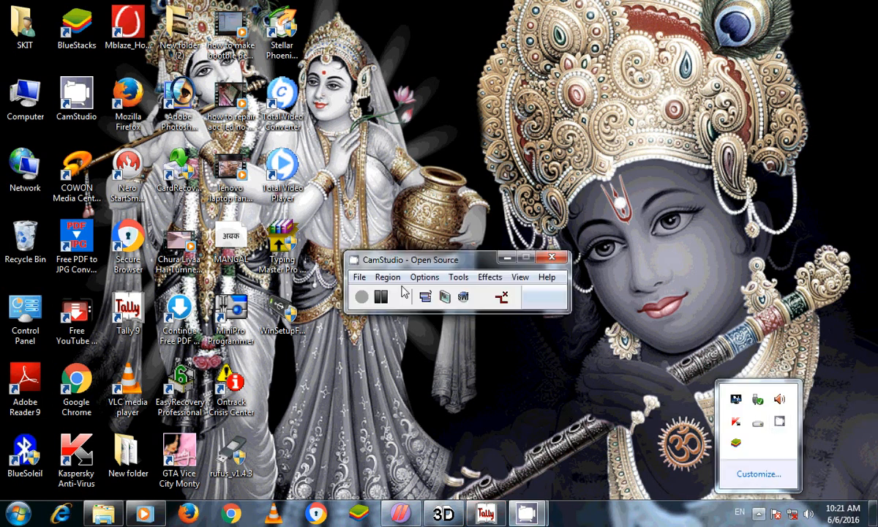